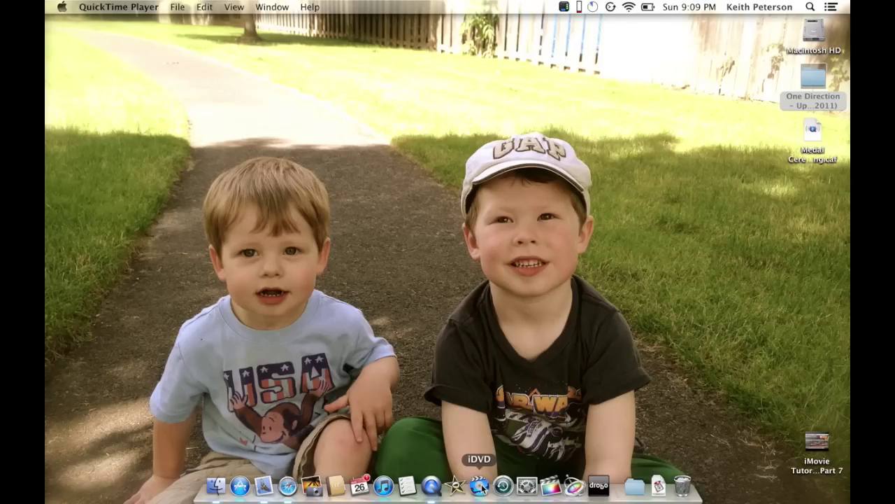
Launch iDVD from the Dock and start a new DVD project from the welcome screen.
{"action": "left_click", "coordinate": [480, 487]}
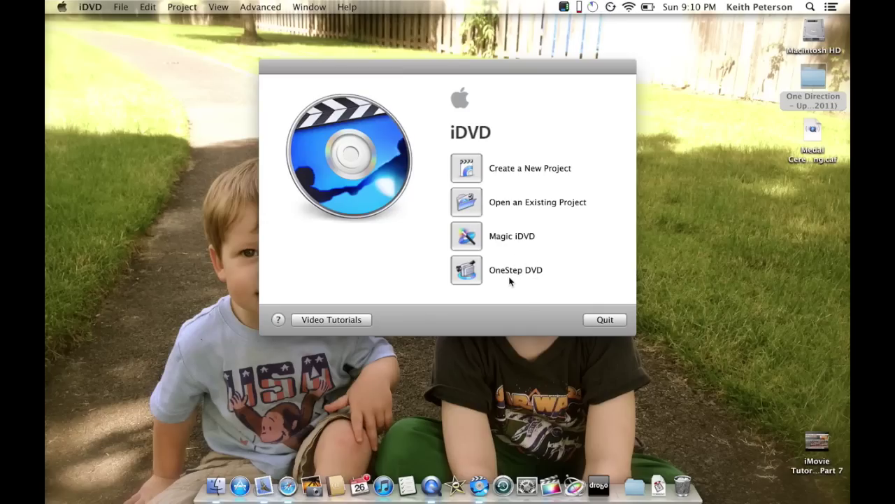
{"action": "left_click", "coordinate": [480, 165]}
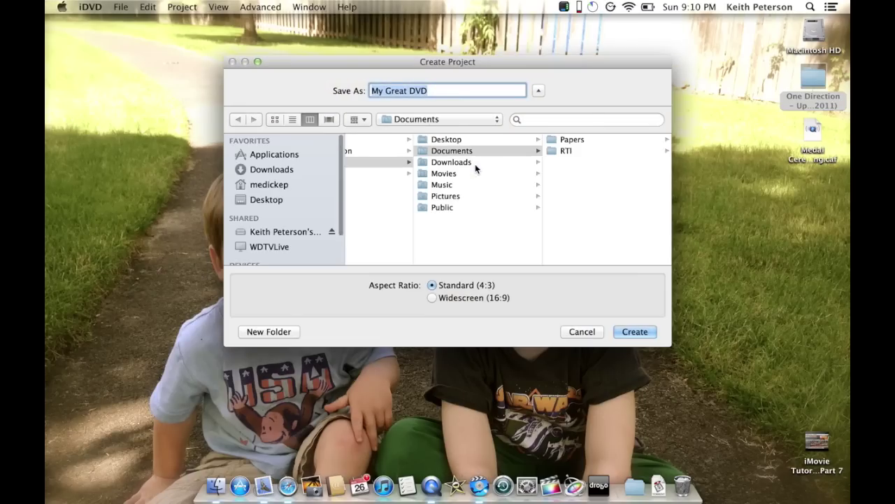
Create 'My Great DVD' on the Desktop as a Widescreen (16:9) project.
{"action": "left_click", "coordinate": [279, 201]}
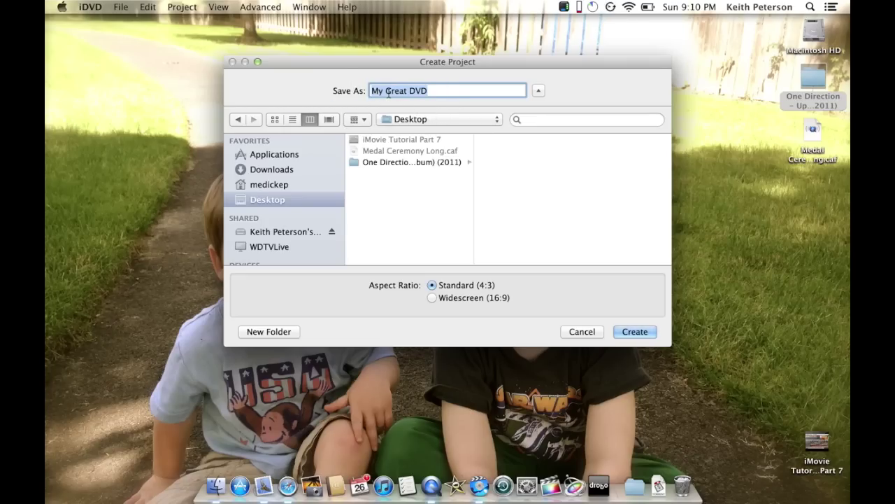
{"action": "left_click", "coordinate": [431, 298]}
{"action": "left_click", "coordinate": [633, 334]}
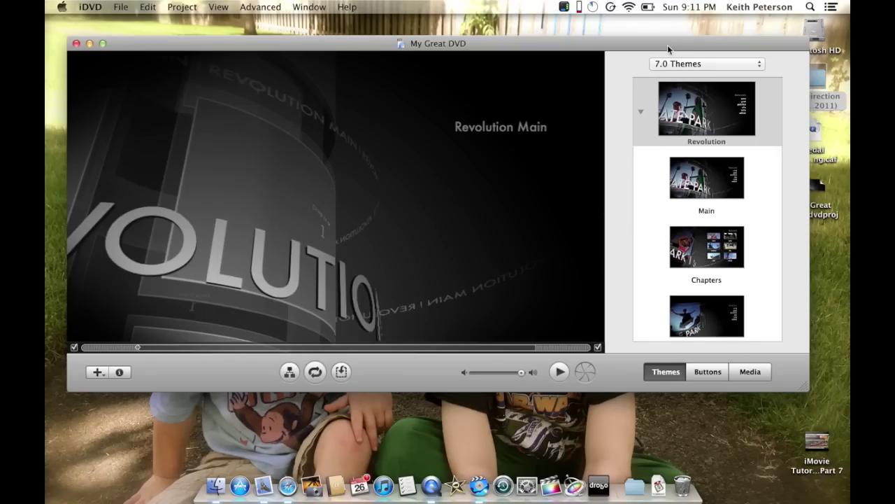
{"action": "left_click_drag", "start_coordinate": [613, 45], "coordinate": [619, 54]}
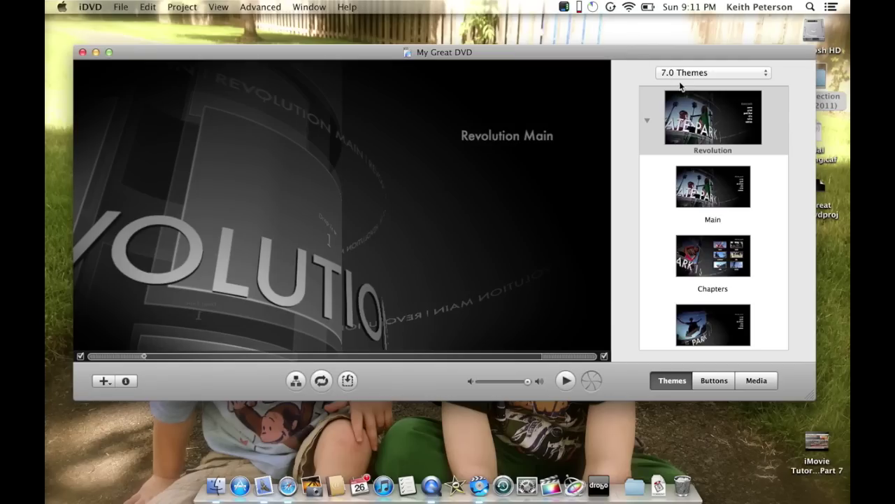
Switch the Themes list to All, then find and apply Reflection Black.
{"action": "left_click", "coordinate": [738, 74]}
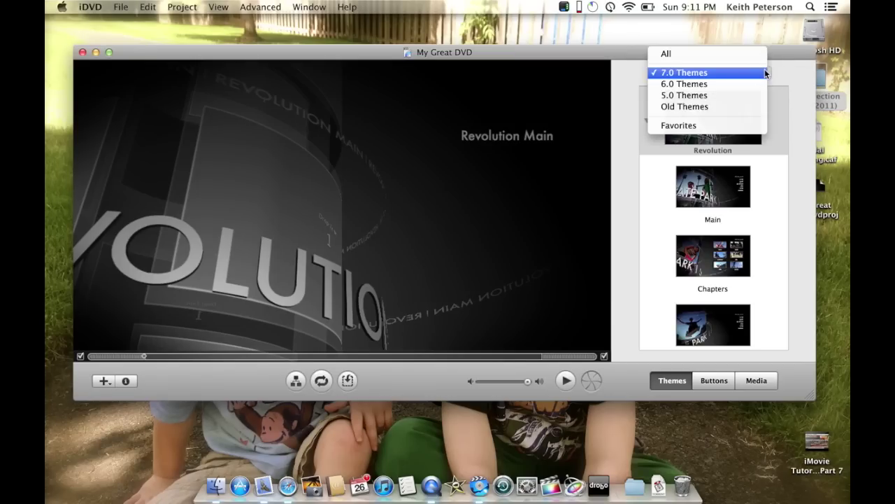
{"action": "left_click", "coordinate": [711, 54]}
{"action": "scroll", "coordinate": [708, 200], "scroll_direction": "down", "scroll_amount": 3}
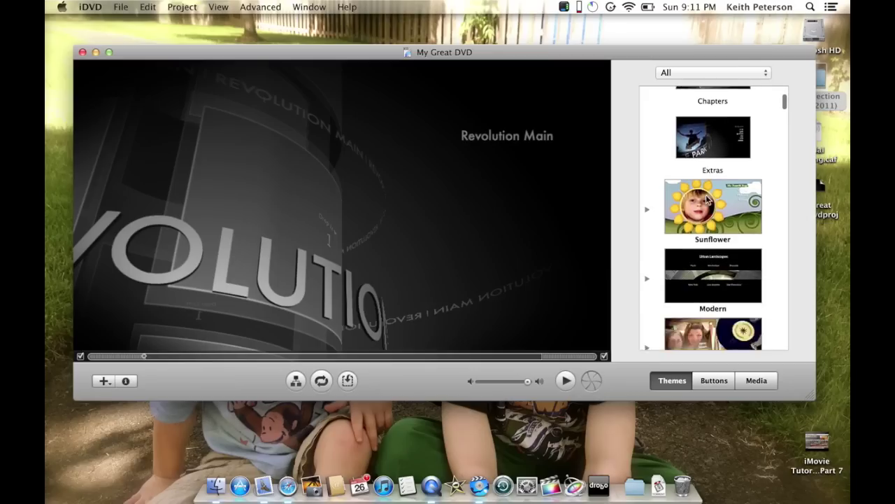
{"action": "scroll", "coordinate": [708, 200], "scroll_direction": "down", "scroll_amount": 15}
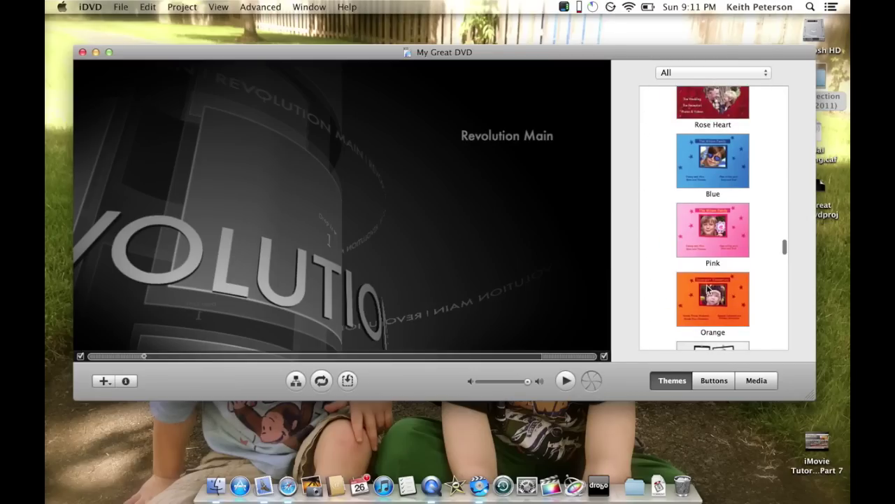
{"action": "scroll", "coordinate": [708, 288], "scroll_direction": "down", "scroll_amount": 10}
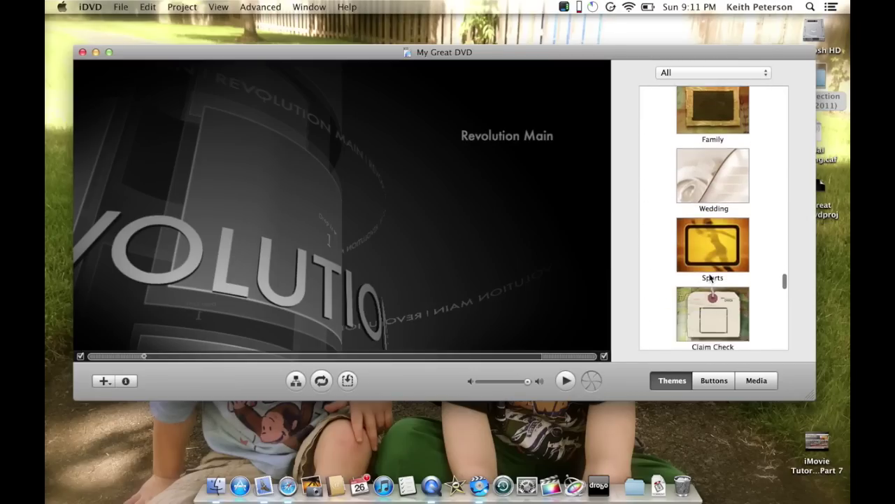
{"action": "scroll", "coordinate": [710, 278], "scroll_direction": "down", "scroll_amount": 4}
{"action": "scroll", "coordinate": [710, 279], "scroll_direction": "up", "scroll_amount": 8}
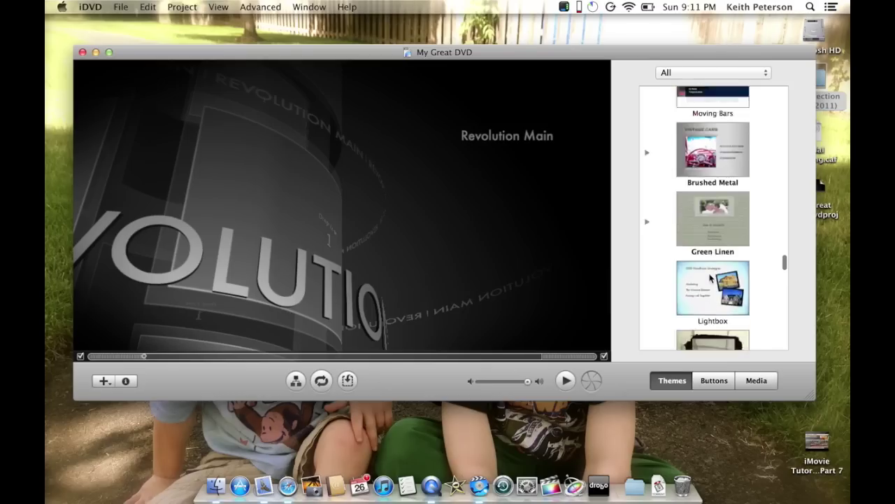
{"action": "scroll", "coordinate": [710, 278], "scroll_direction": "up", "scroll_amount": 10}
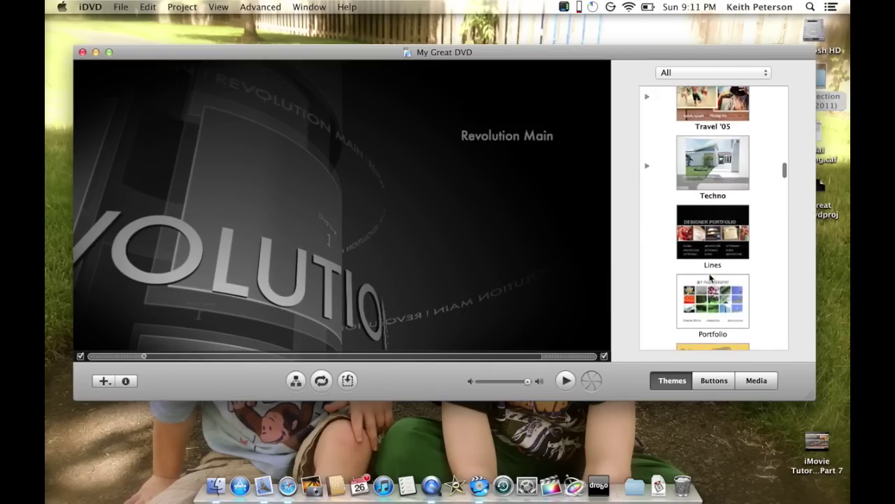
{"action": "scroll", "coordinate": [710, 278], "scroll_direction": "up", "scroll_amount": 10}
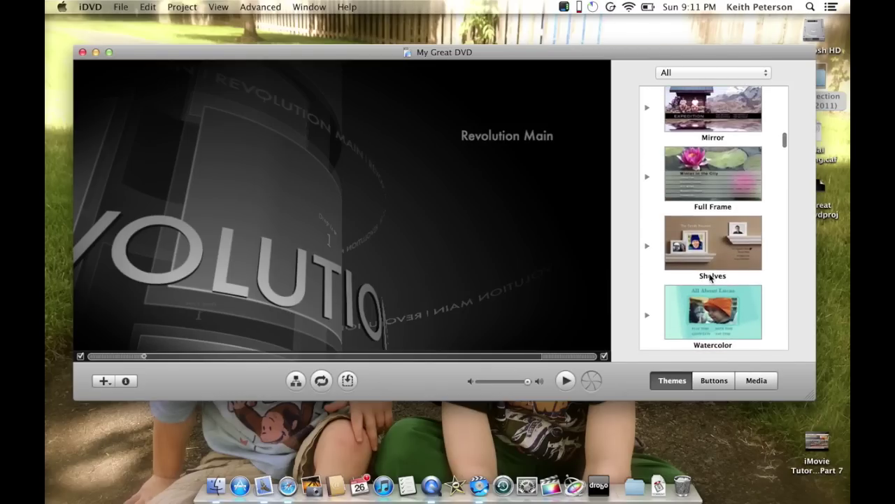
{"action": "scroll", "coordinate": [711, 277], "scroll_direction": "up", "scroll_amount": 10}
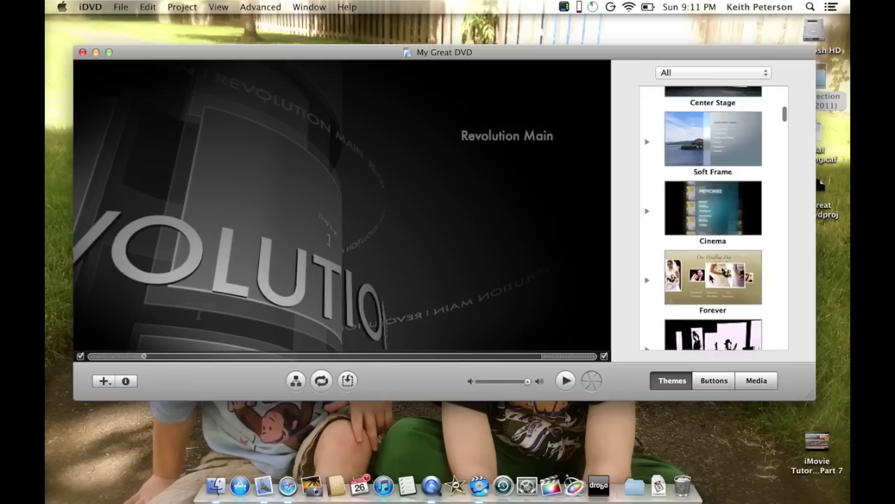
{"action": "scroll", "coordinate": [711, 278], "scroll_direction": "up", "scroll_amount": 10}
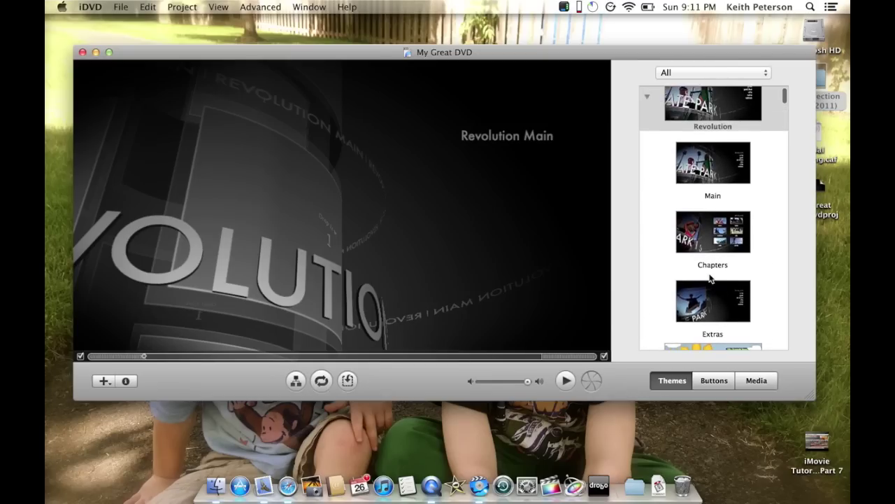
{"action": "scroll", "coordinate": [710, 278], "scroll_direction": "down", "scroll_amount": 8}
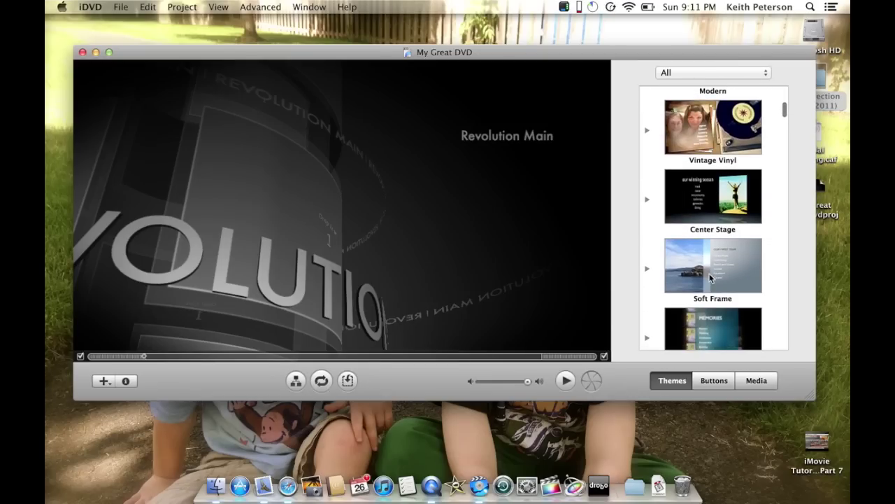
{"action": "scroll", "coordinate": [711, 278], "scroll_direction": "down", "scroll_amount": 10}
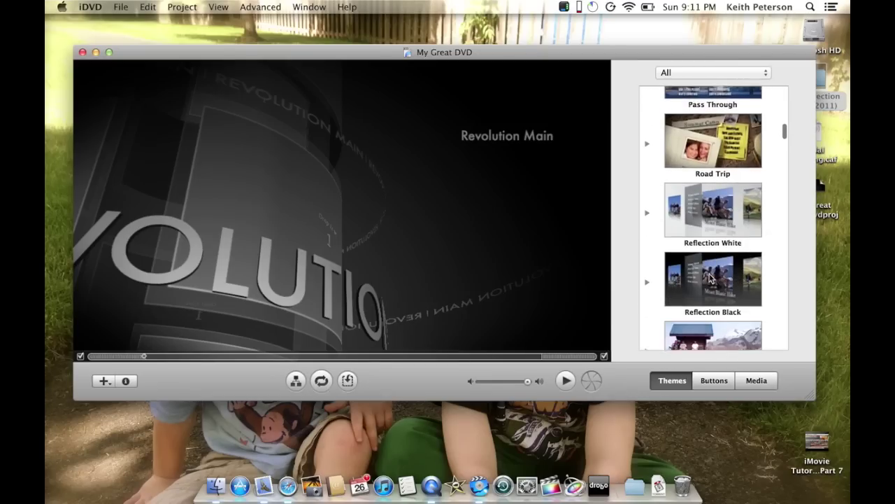
{"action": "scroll", "coordinate": [710, 278], "scroll_direction": "down", "scroll_amount": 4}
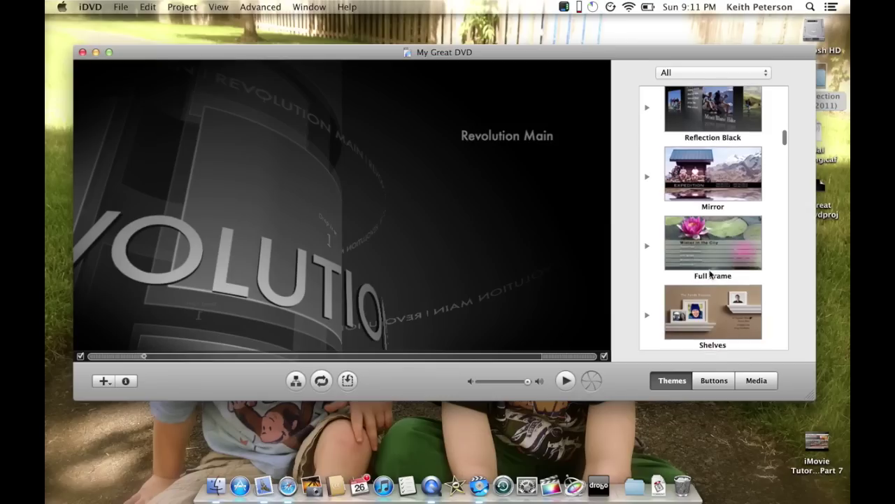
{"action": "scroll", "coordinate": [710, 274], "scroll_direction": "up", "scroll_amount": 2}
{"action": "left_click", "coordinate": [706, 196]}
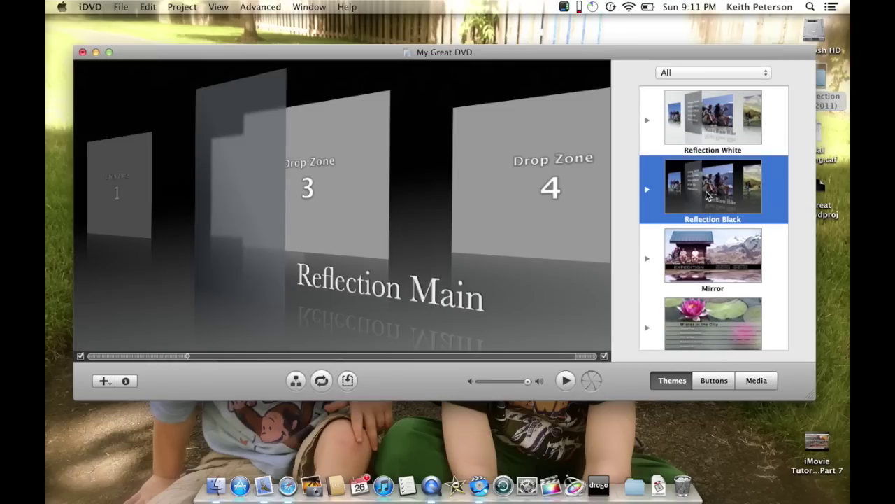
Select Drop Zone 4, turn on menu motion, and show the Movies media library.
{"action": "left_click", "coordinate": [524, 261]}
{"action": "key", "text": "super+j"}
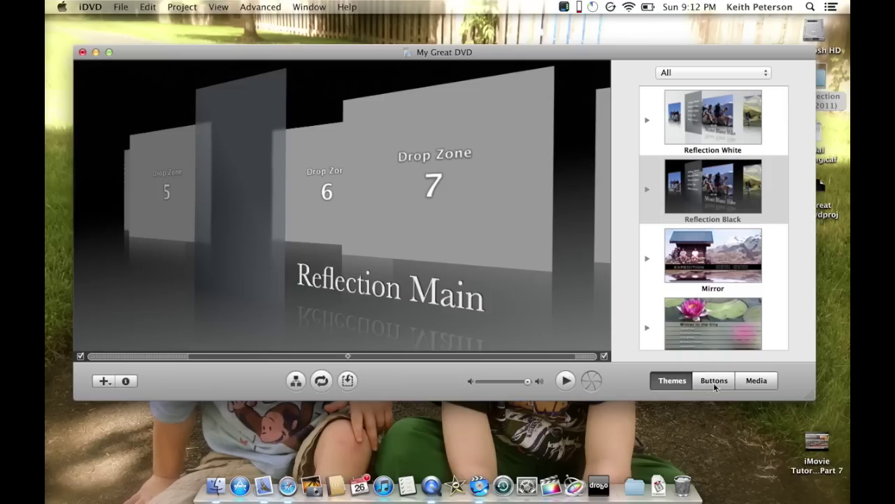
{"action": "left_click", "coordinate": [763, 385]}
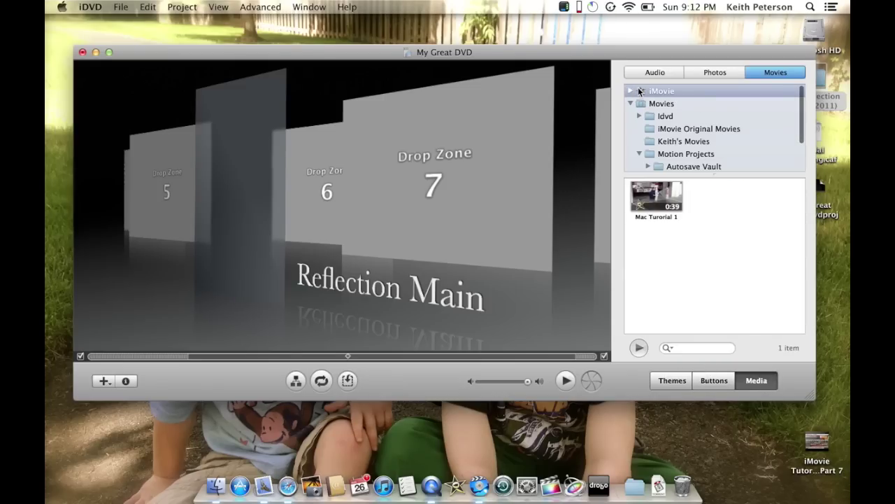
Add the Mac Turorial 1 movie from the iMovie projects list to the menu.
{"action": "left_click", "coordinate": [631, 92]}
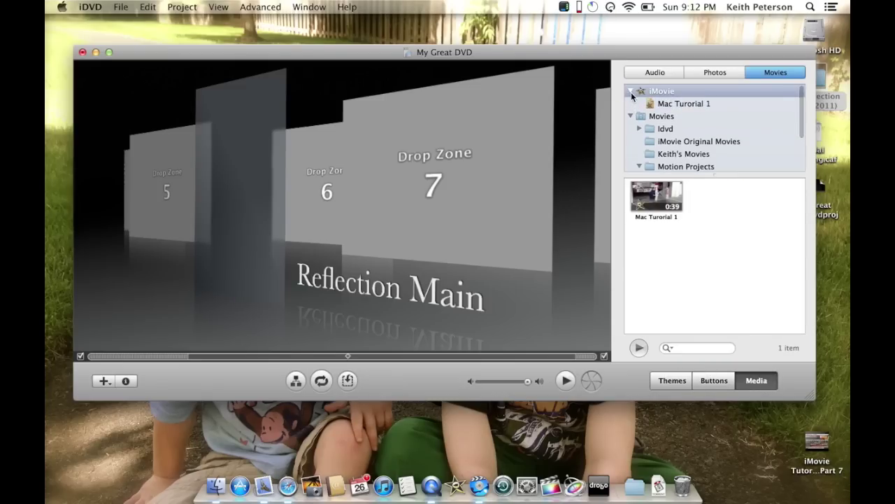
{"action": "left_click", "coordinate": [678, 105]}
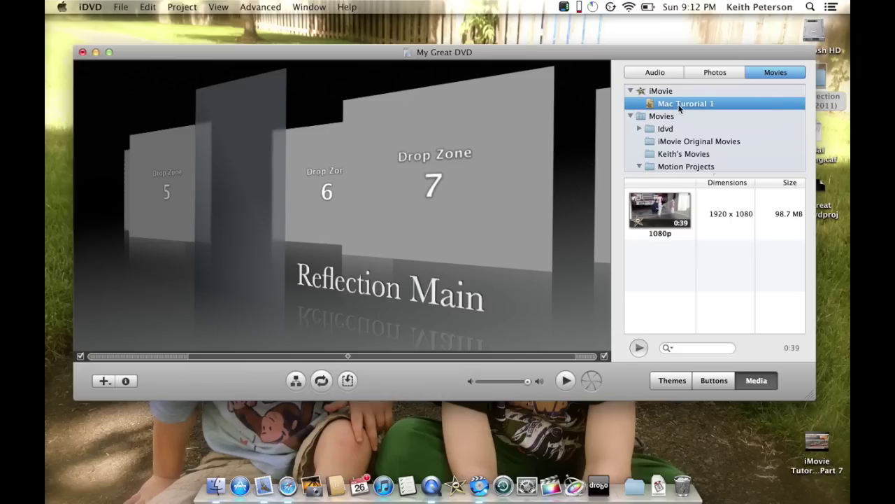
{"action": "left_click_drag", "start_coordinate": [678, 103], "coordinate": [248, 126]}
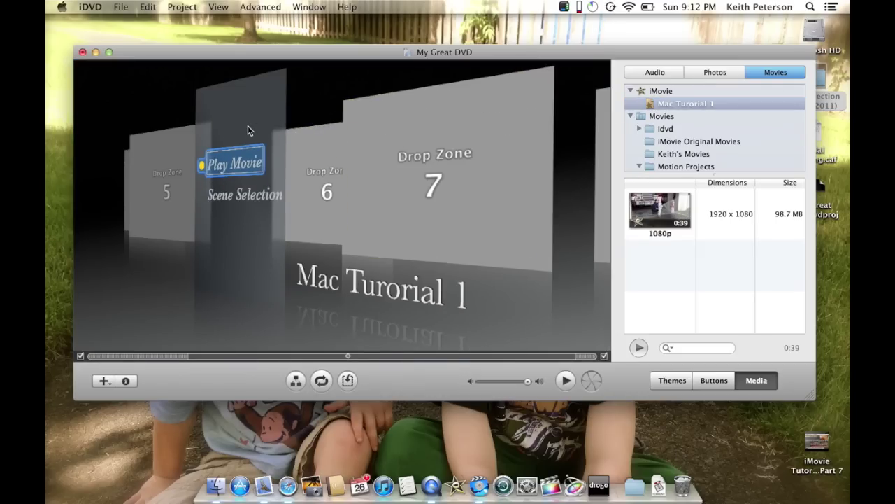
{"action": "key", "text": "super+z"}
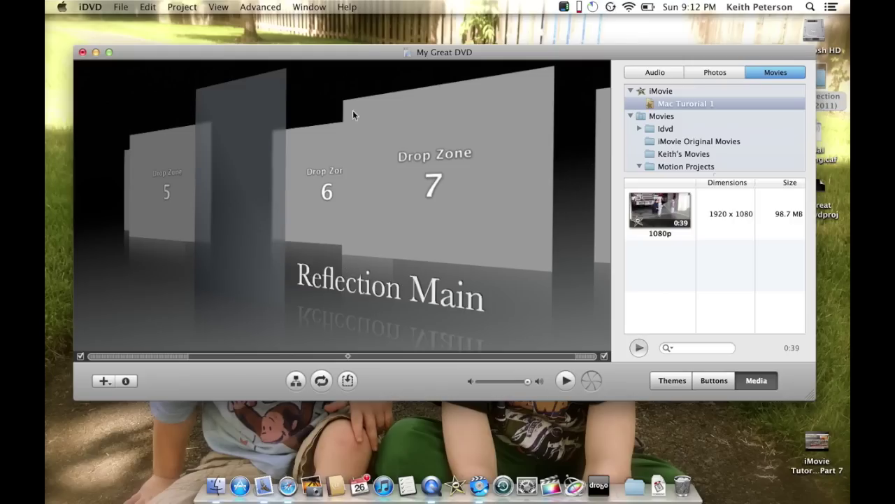
{"action": "left_click_drag", "start_coordinate": [677, 103], "coordinate": [235, 149]}
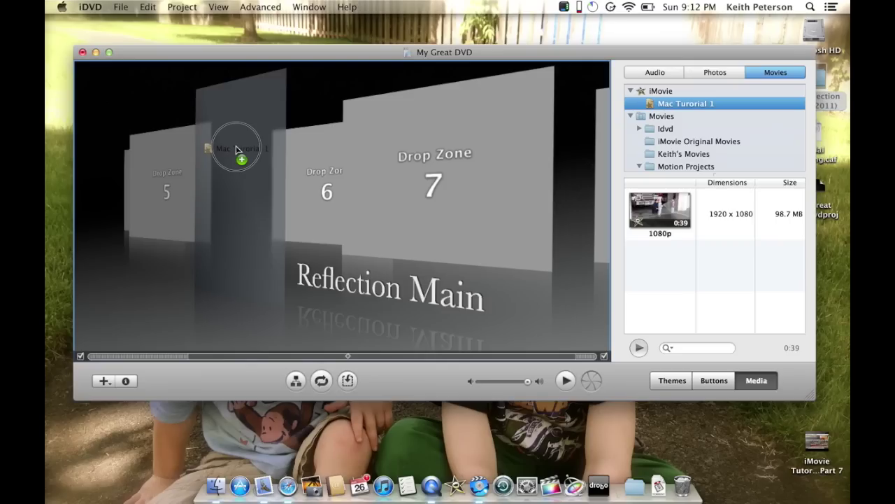
{"action": "left_click_drag", "start_coordinate": [236, 149], "coordinate": [236, 136]}
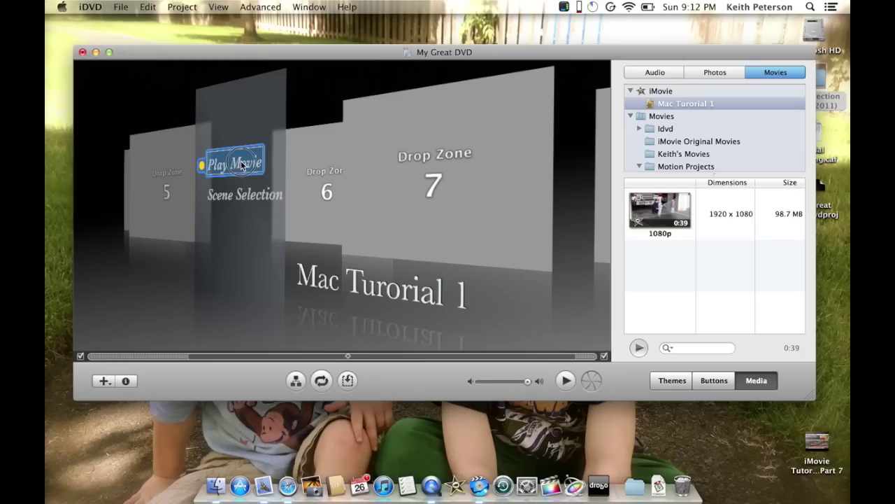
Raise the Play Movie button and place Scene Selection just beneath it.
{"action": "left_click_drag", "start_coordinate": [242, 160], "coordinate": [246, 115]}
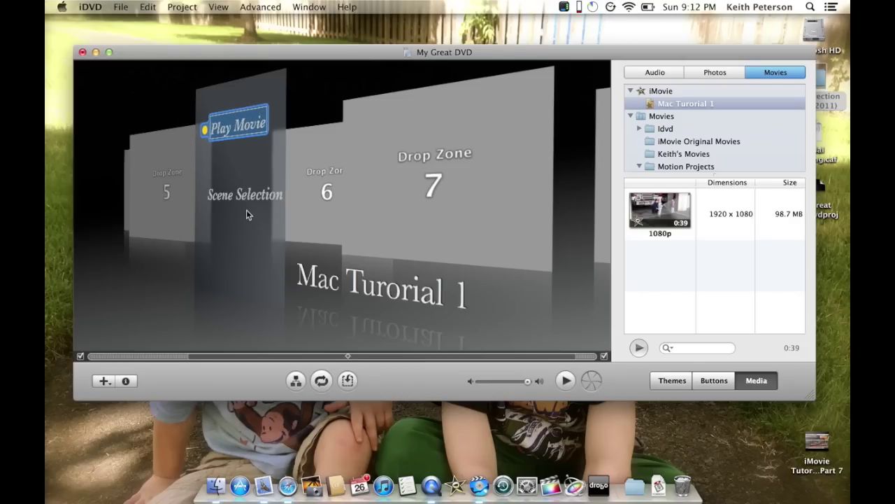
{"action": "left_click_drag", "start_coordinate": [245, 195], "coordinate": [240, 160]}
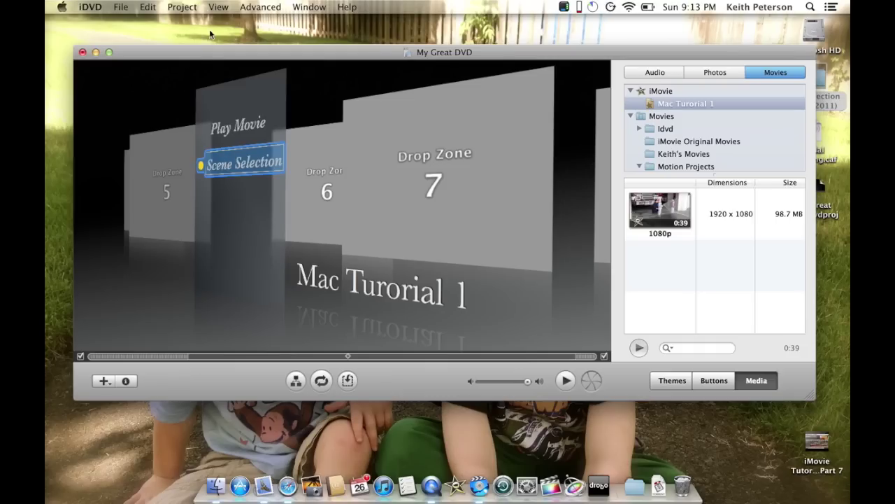
{"action": "left_click", "coordinate": [90, 7]}
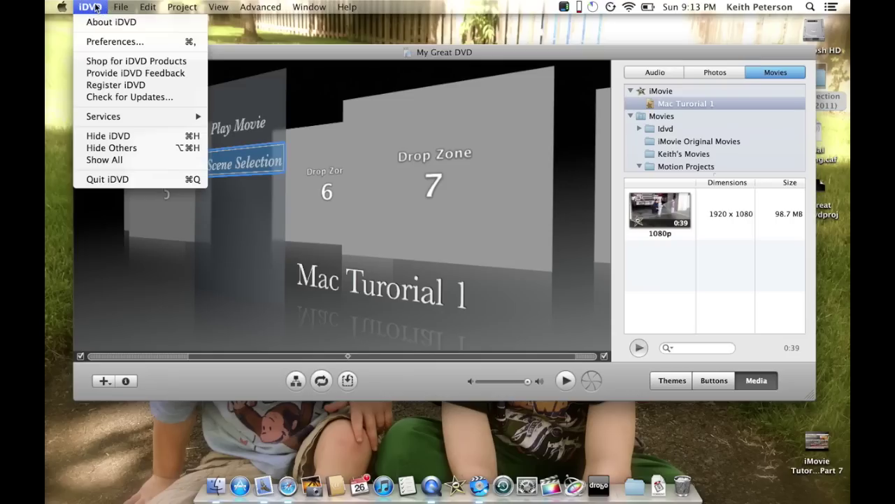
Open iDVD Preferences and look through the Movies, Advanced and Slideshow panes.
{"action": "left_click", "coordinate": [98, 42]}
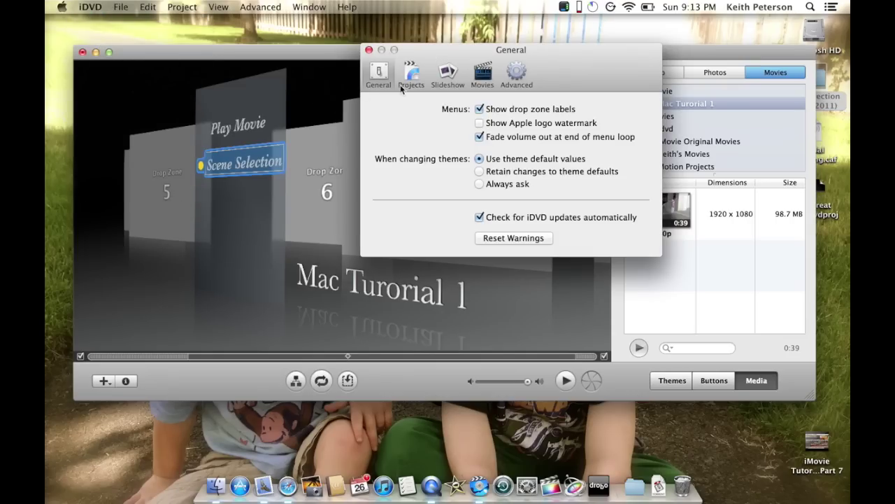
{"action": "left_click_drag", "start_coordinate": [429, 58], "coordinate": [274, 158]}
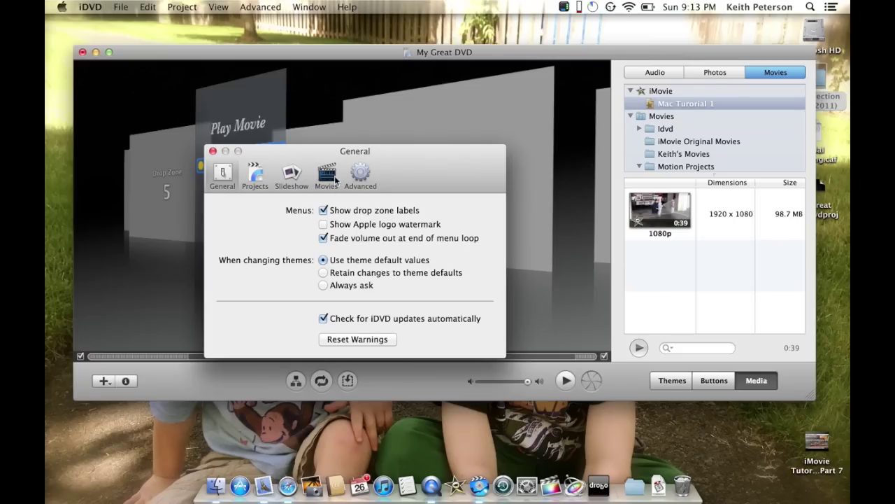
{"action": "left_click", "coordinate": [325, 177]}
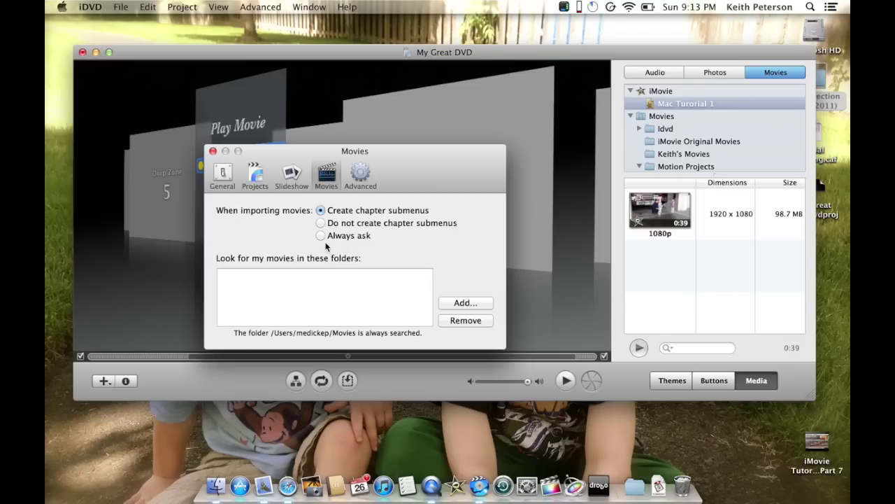
{"action": "left_click", "coordinate": [362, 176]}
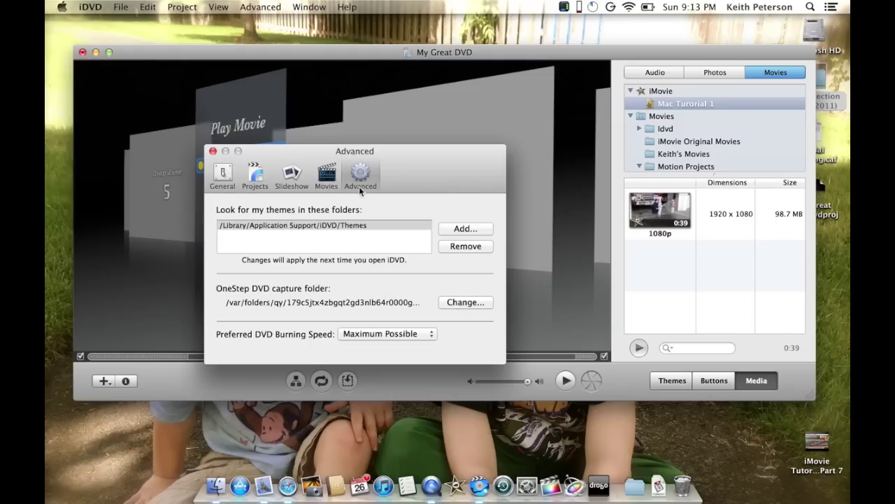
{"action": "left_click", "coordinate": [291, 176]}
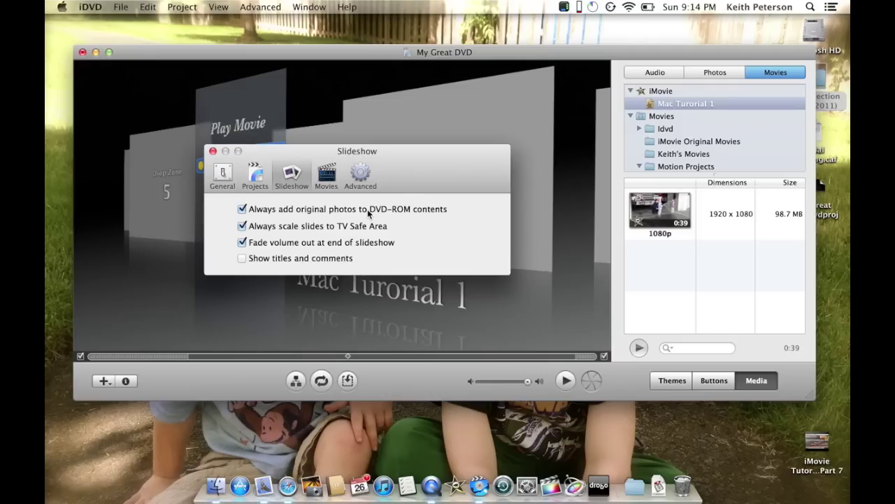
Check the Slideshow pane, then view the Projects pane and its encoding options.
{"action": "left_click", "coordinate": [270, 244]}
{"action": "left_click", "coordinate": [256, 175]}
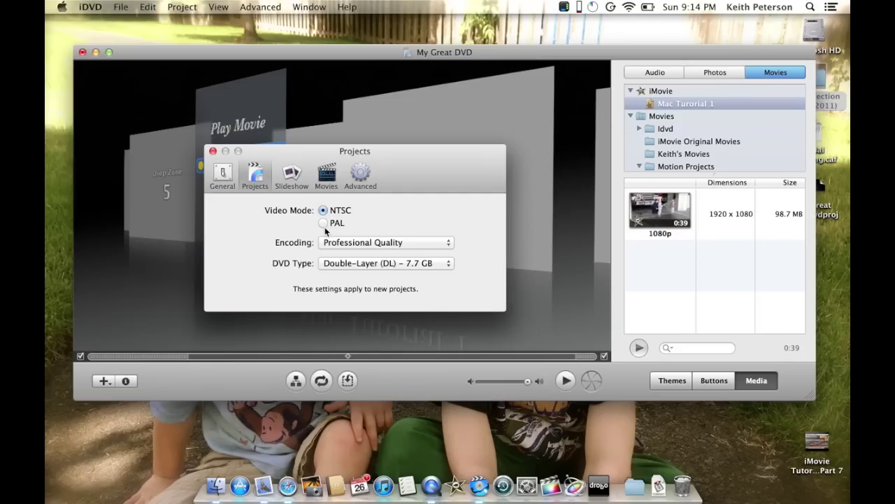
{"action": "left_click", "coordinate": [447, 245]}
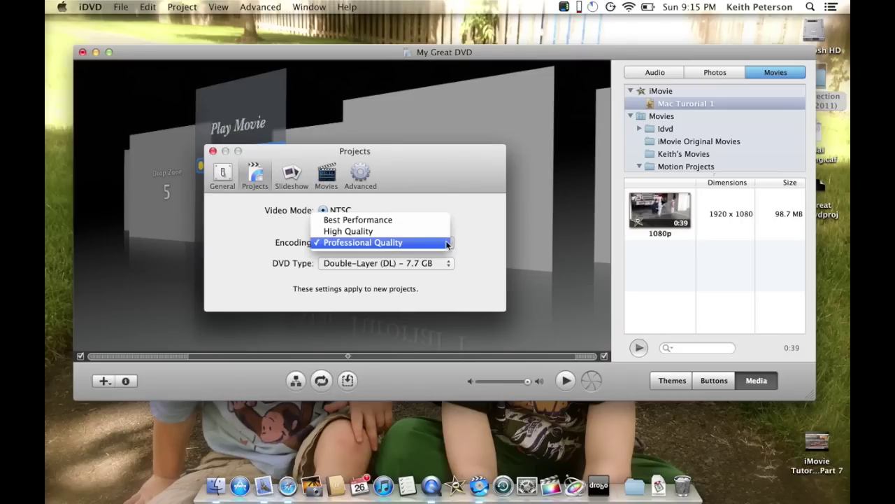
Keep Professional Quality encoding and Double-Layer (DL) - 7.7 GB, then return to General.
{"action": "left_click", "coordinate": [381, 243]}
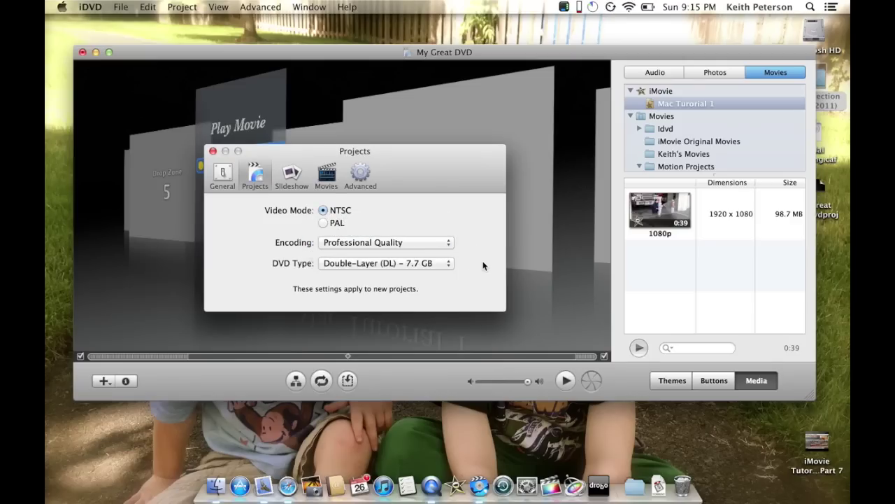
{"action": "left_click", "coordinate": [444, 264]}
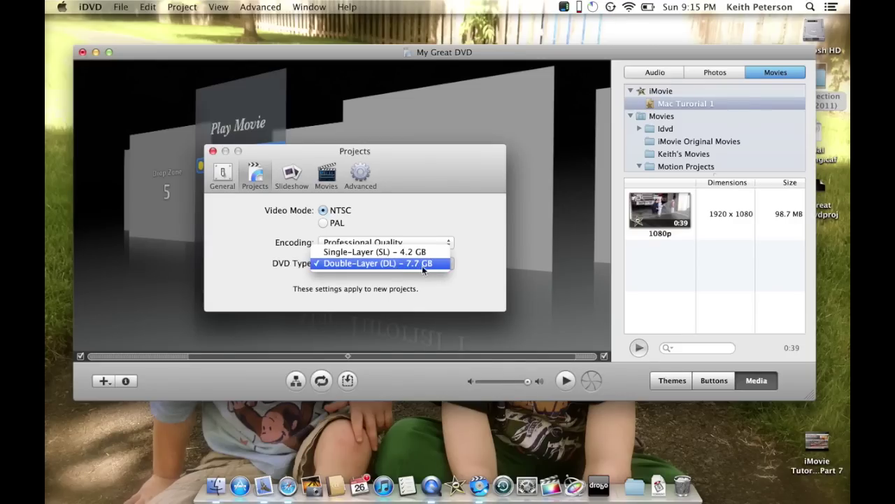
{"action": "left_click", "coordinate": [423, 266]}
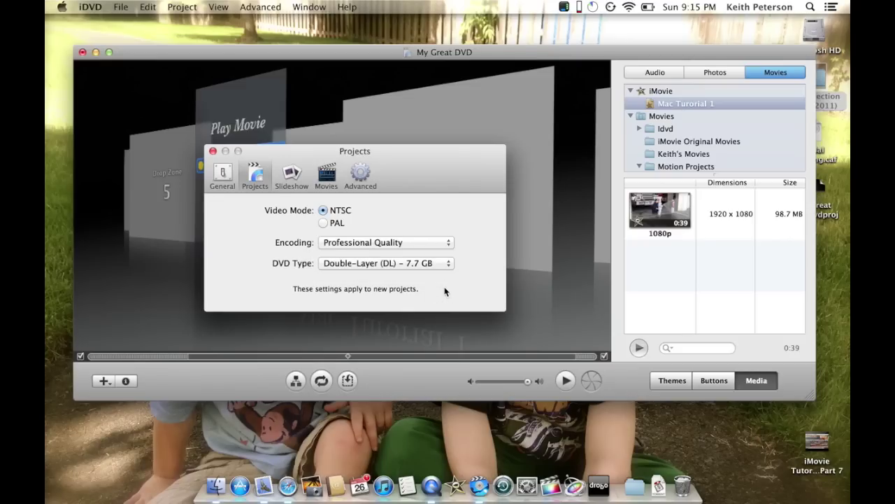
{"action": "left_click", "coordinate": [231, 178]}
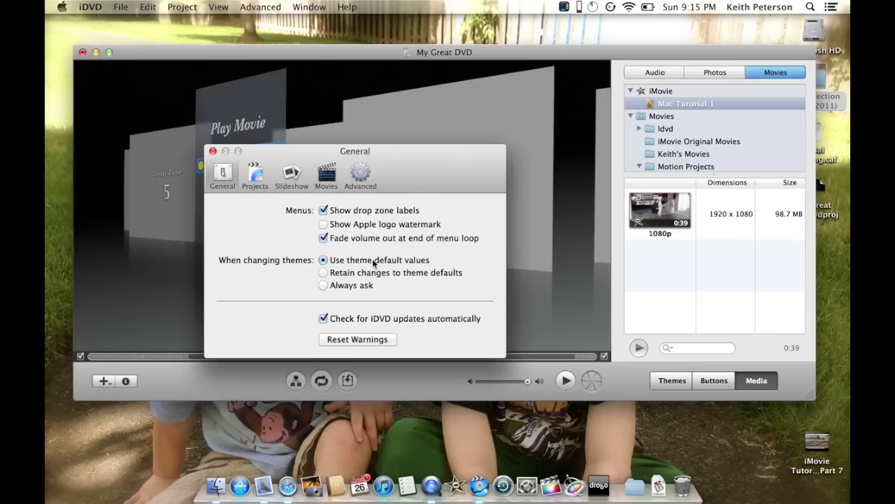
{"action": "left_click_drag", "start_coordinate": [300, 153], "coordinate": [208, 156]}
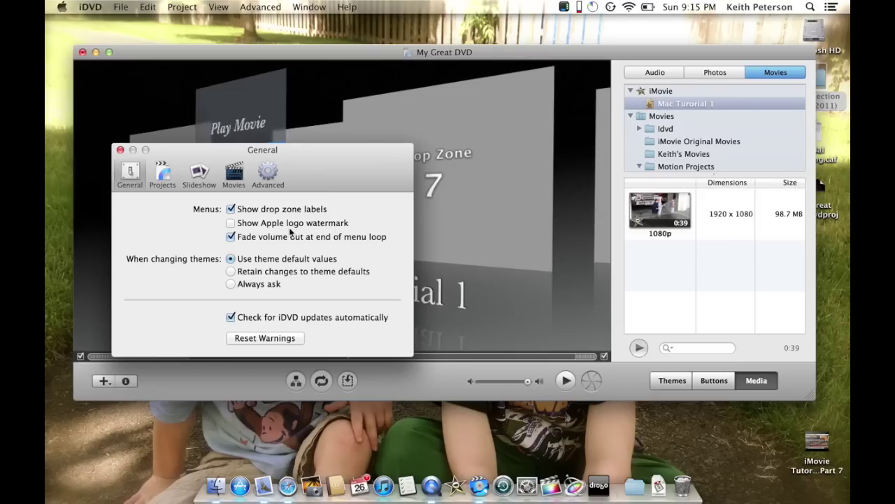
{"action": "left_click", "coordinate": [231, 222]}
{"action": "left_click", "coordinate": [231, 223]}
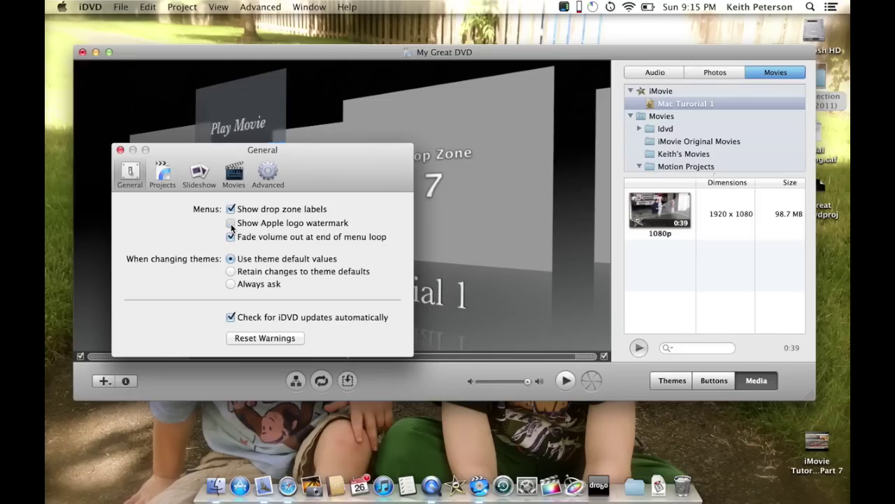
{"action": "left_click", "coordinate": [120, 151]}
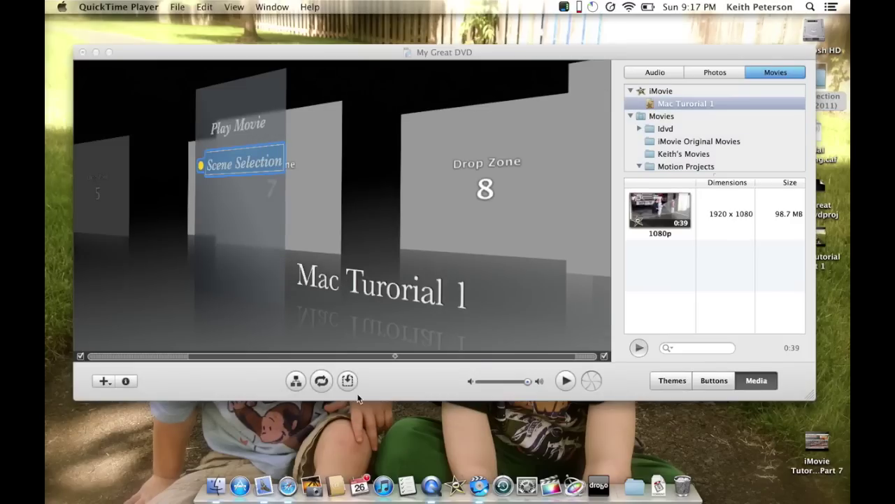
Scrub the menu preview back and forth, skipping the intro, to watch the drop-zone carousel.
{"action": "left_click_drag", "start_coordinate": [395, 356], "coordinate": [226, 344]}
{"action": "left_click", "coordinate": [80, 356]}
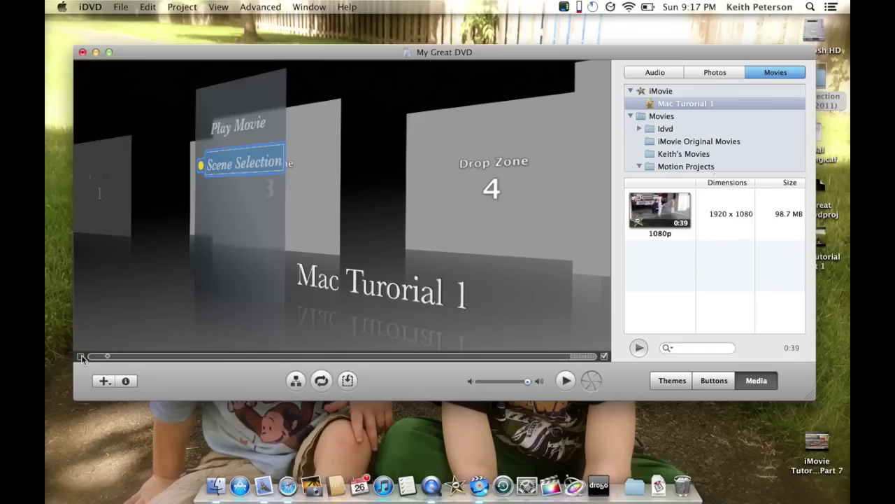
{"action": "left_click", "coordinate": [209, 356]}
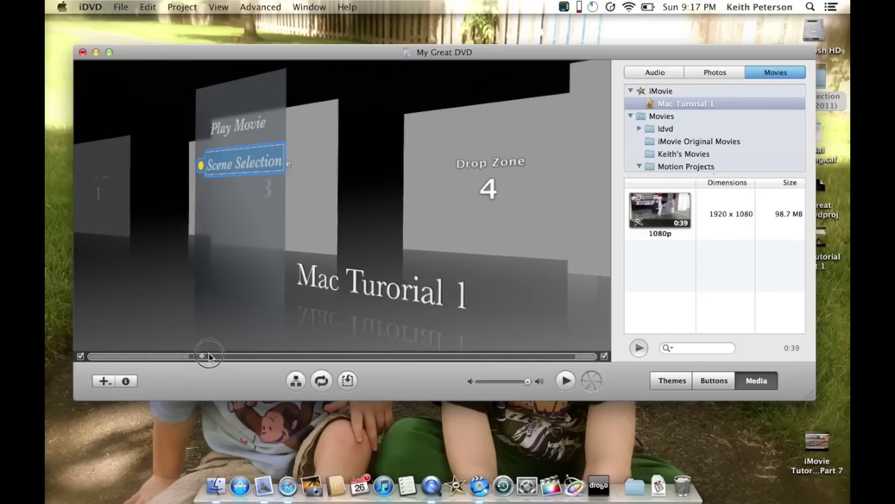
{"action": "left_click_drag", "start_coordinate": [208, 357], "coordinate": [570, 360]}
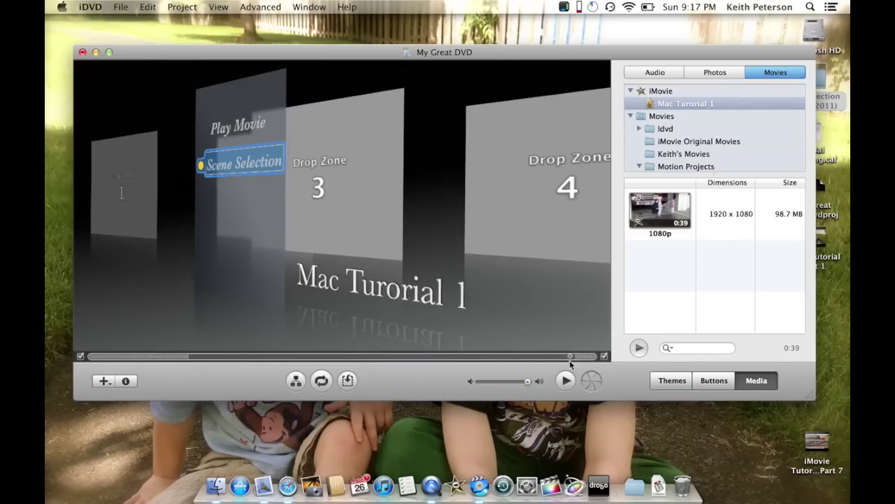
{"action": "left_click", "coordinate": [605, 356]}
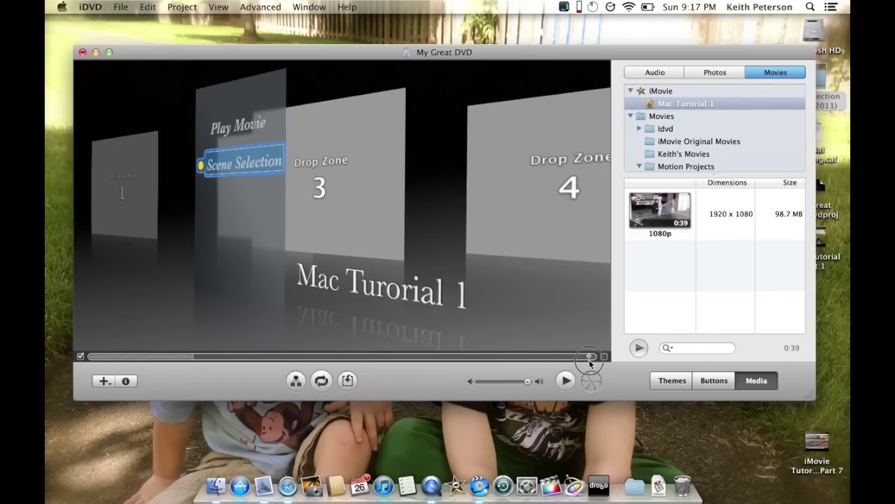
{"action": "left_click_drag", "start_coordinate": [593, 358], "coordinate": [401, 371]}
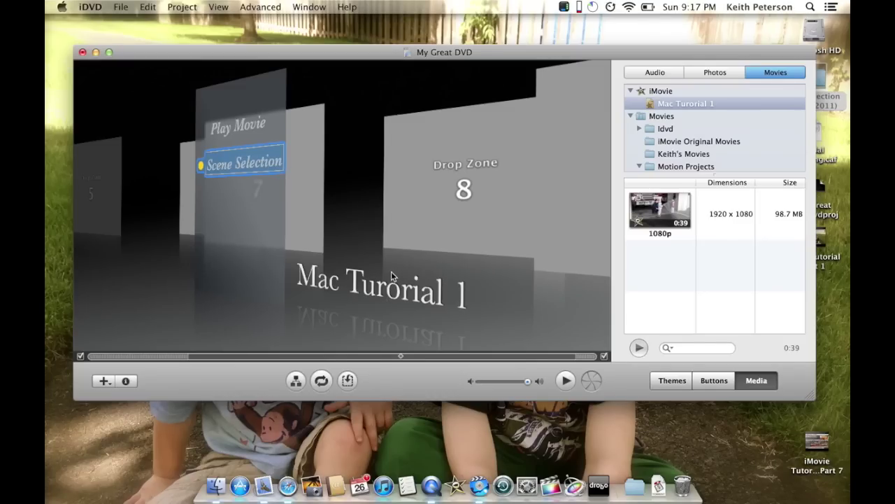
Replace the menu title 'Mac Turorial 1' with 'Nicholas&Josh'.
{"action": "left_click", "coordinate": [380, 292]}
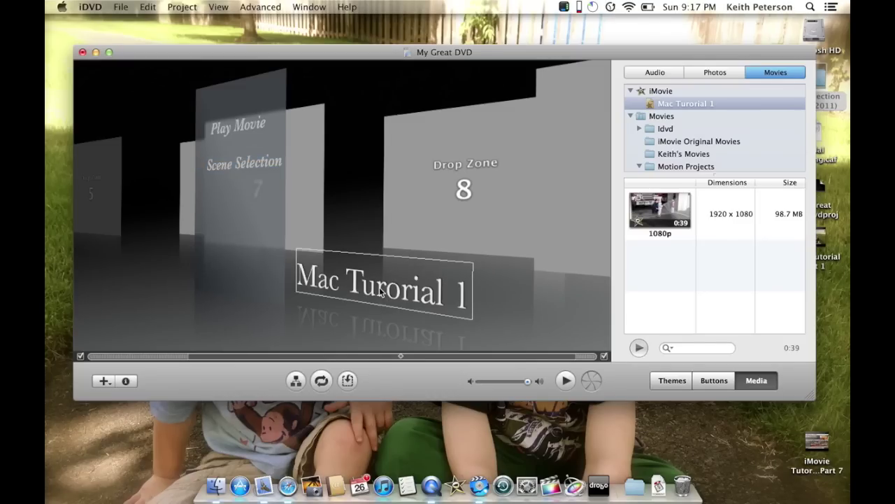
{"action": "left_click", "coordinate": [380, 292]}
{"action": "left_click", "coordinate": [380, 292]}
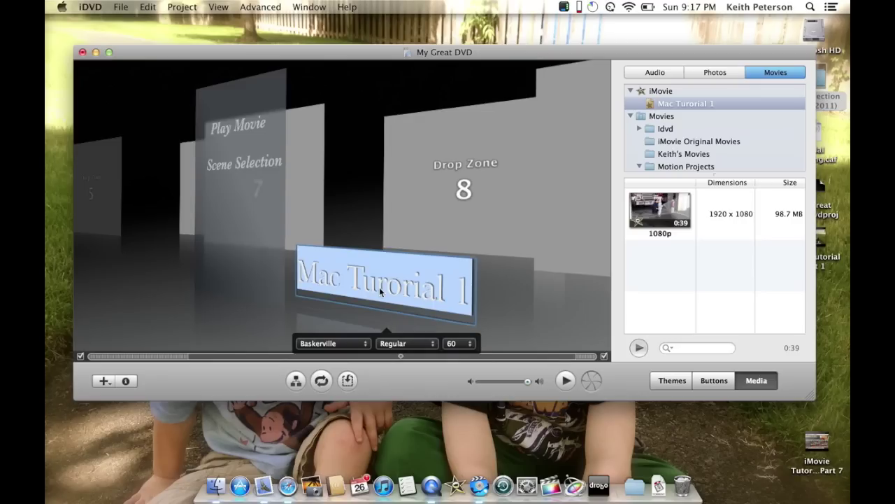
{"action": "left_click", "coordinate": [323, 311]}
{"action": "left_click", "coordinate": [351, 284]}
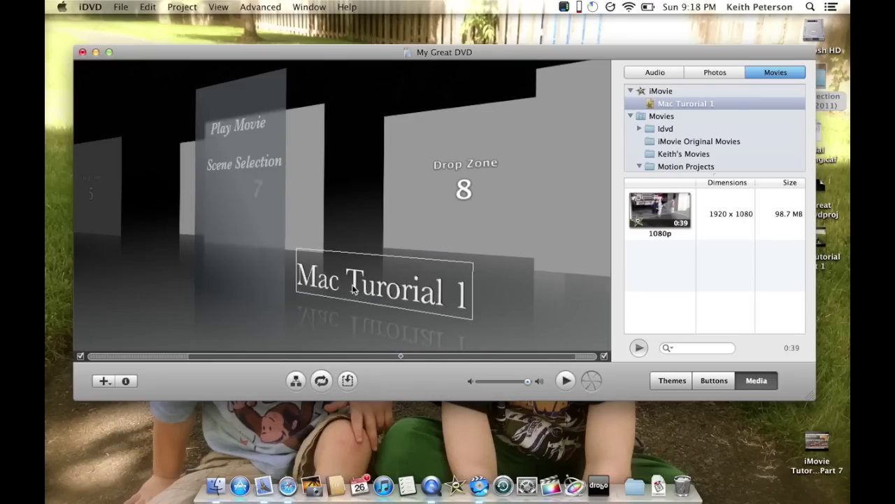
{"action": "left_click", "coordinate": [352, 284]}
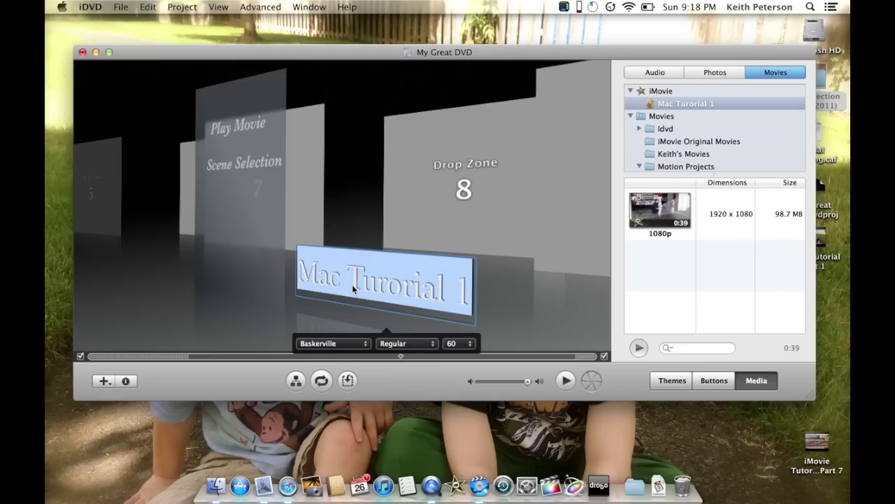
{"action": "type", "text": "Nich"}
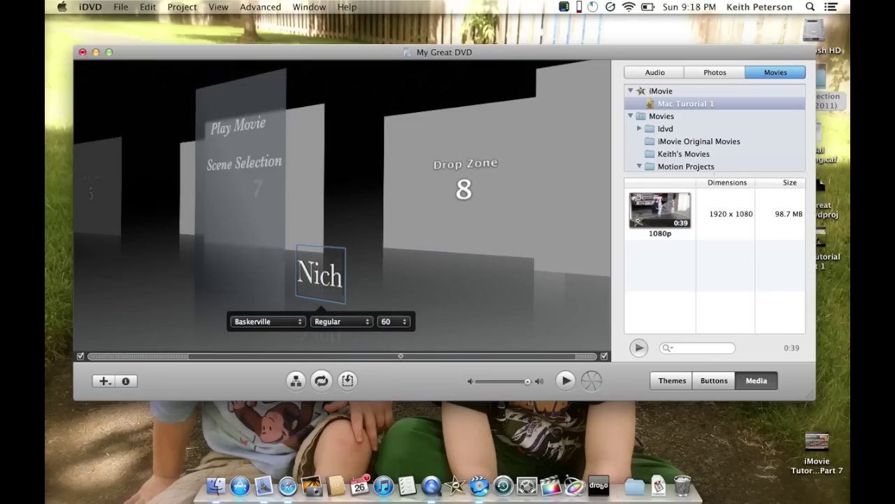
{"action": "type", "text": "olas"}
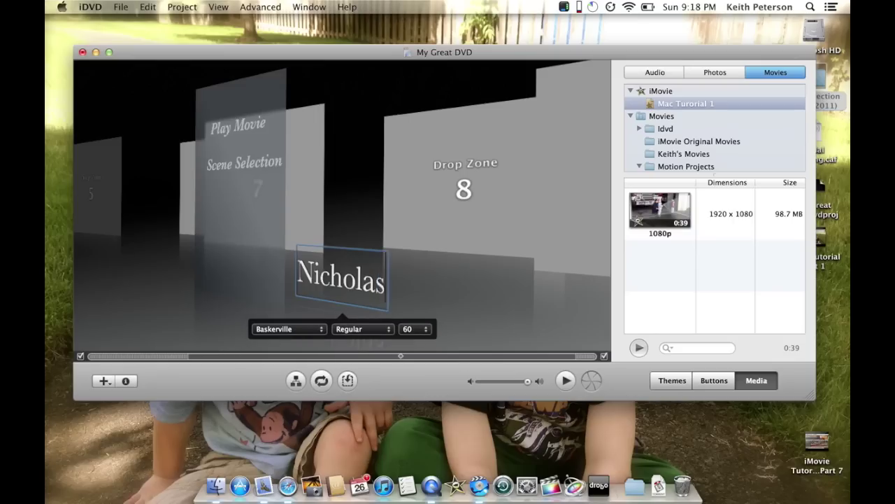
{"action": "type", "text": "&Josh"}
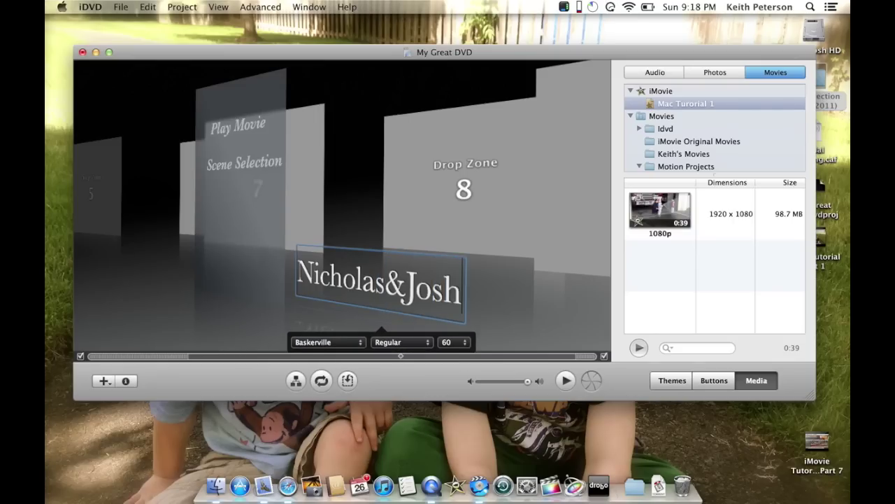
{"action": "key", "text": "Return"}
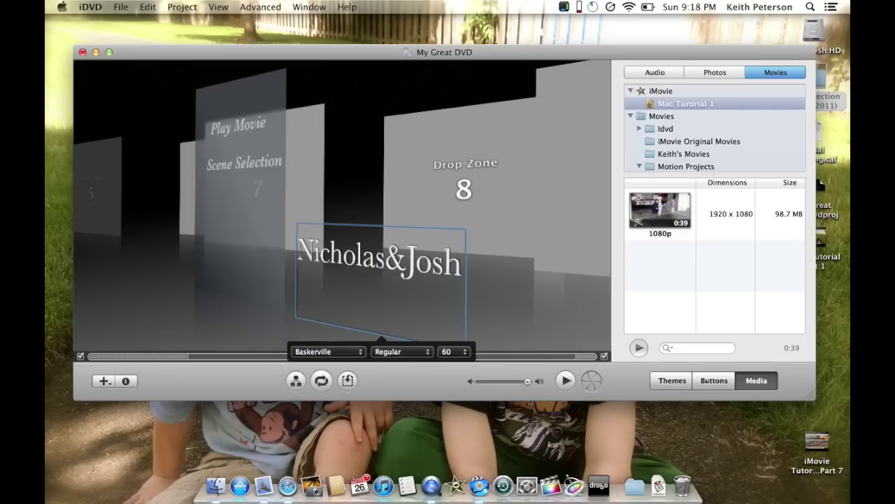
{"action": "key", "text": "BackSpace"}
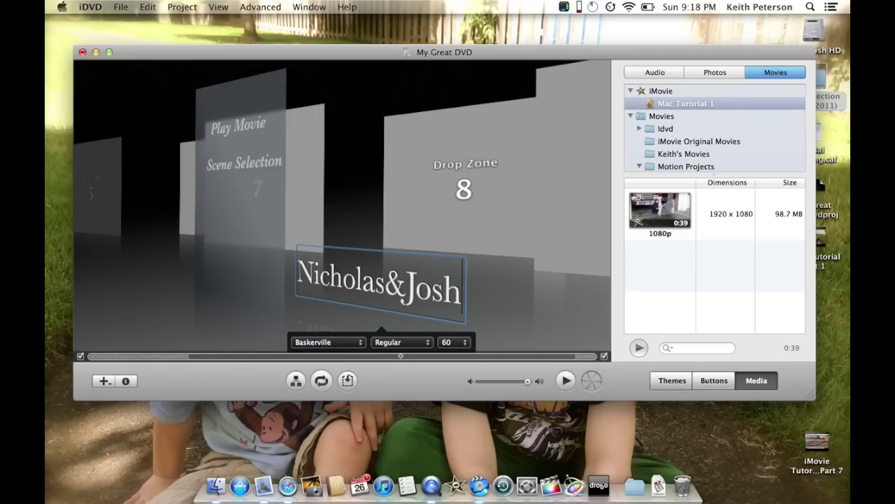
{"action": "left_click", "coordinate": [245, 281]}
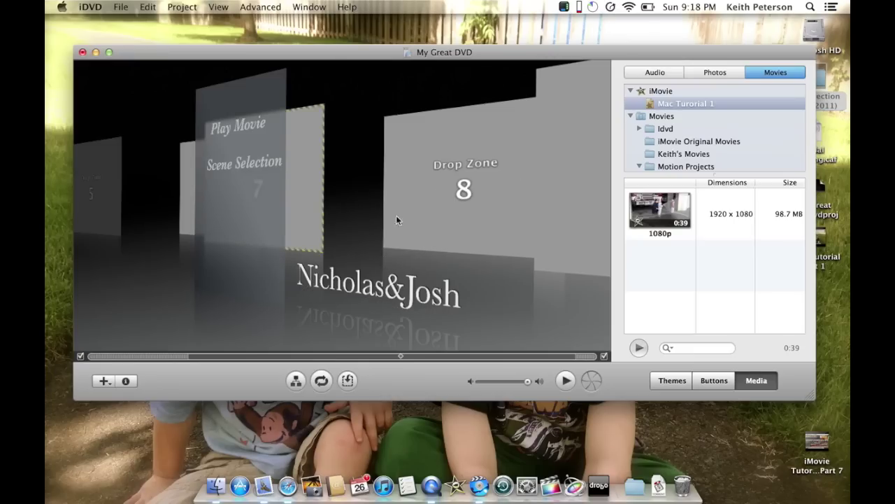
Reselect the Nicholas&Josh title text and bring up its context menu.
{"action": "left_click", "coordinate": [396, 293]}
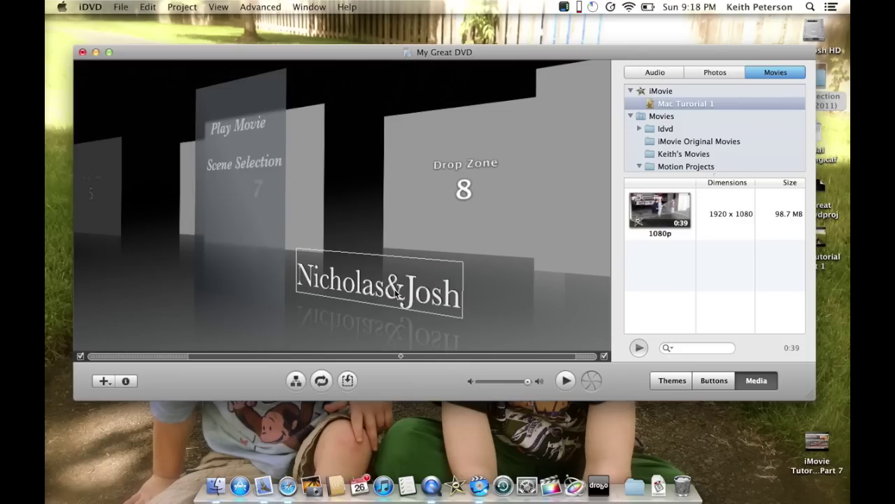
{"action": "left_click", "coordinate": [397, 294]}
{"action": "left_click", "coordinate": [396, 294]}
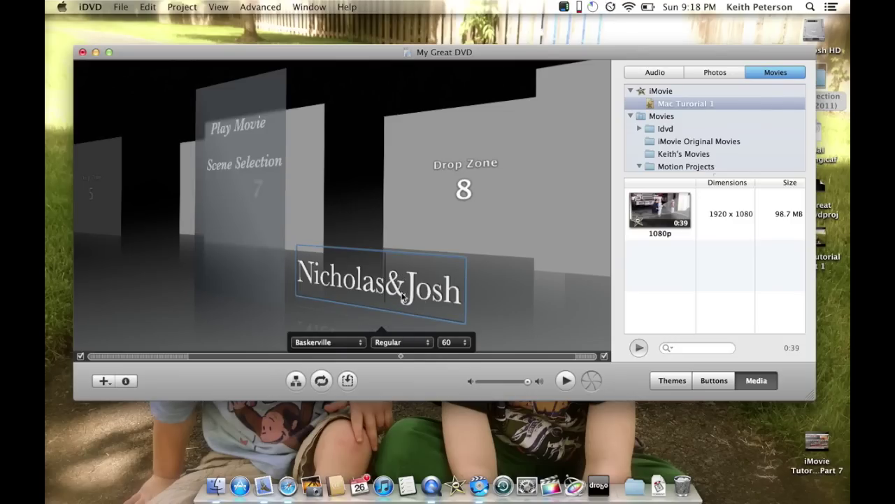
{"action": "right_click", "coordinate": [400, 291]}
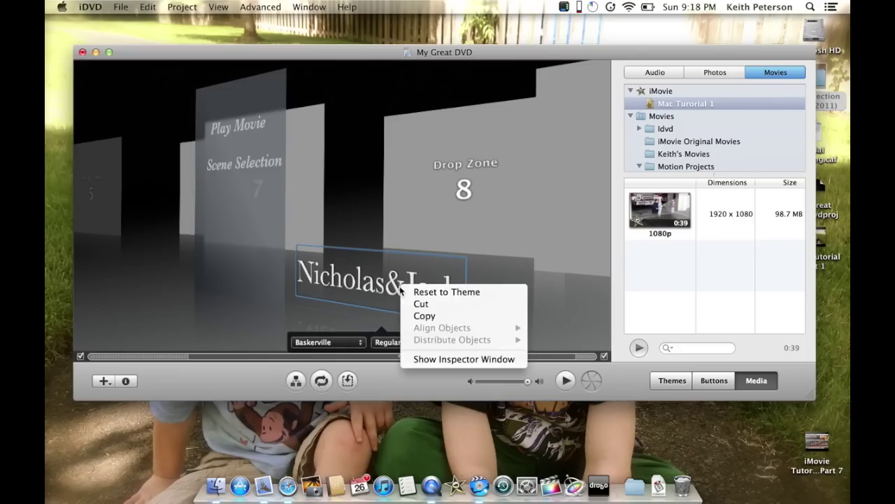
Open the title's text inspector and set its font to Bodoni 72 Smallcaps in Book style.
{"action": "left_click", "coordinate": [426, 359]}
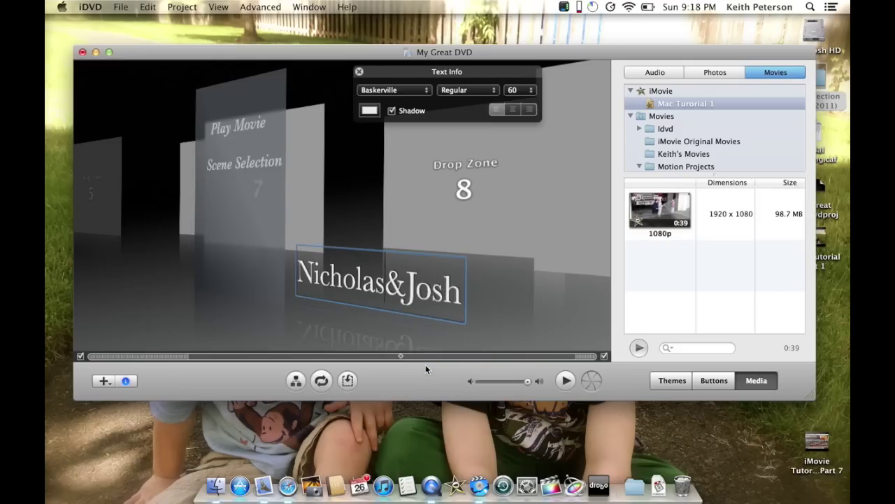
{"action": "left_click", "coordinate": [428, 91]}
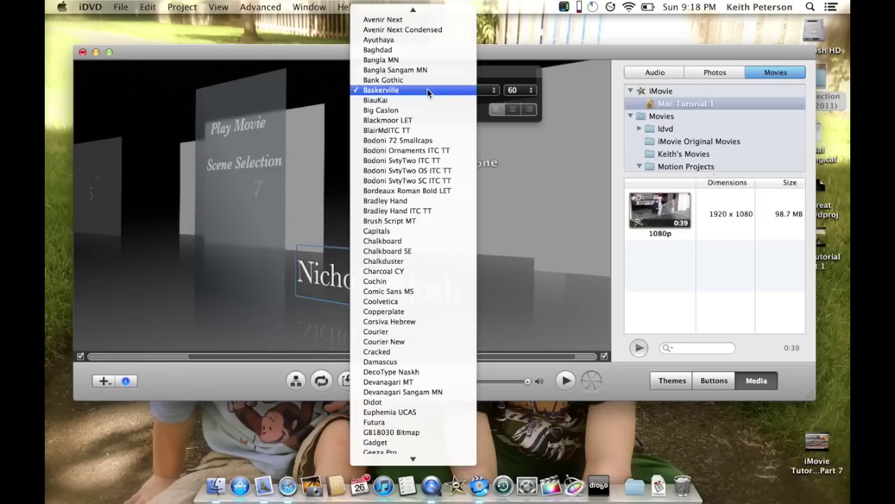
{"action": "left_click", "coordinate": [404, 142]}
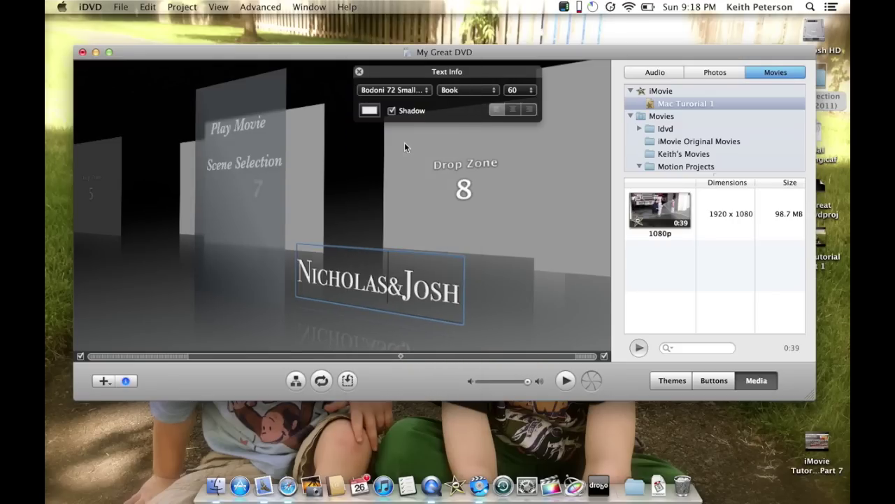
{"action": "left_click", "coordinate": [495, 89]}
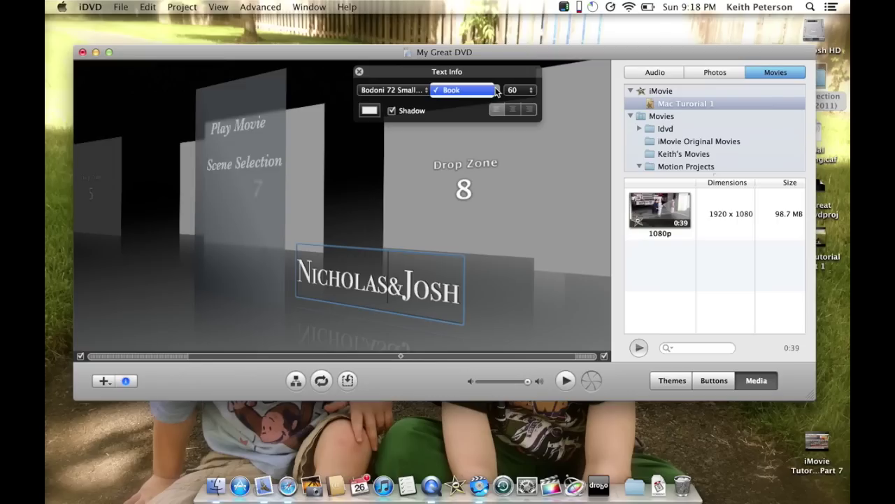
{"action": "left_click", "coordinate": [481, 97]}
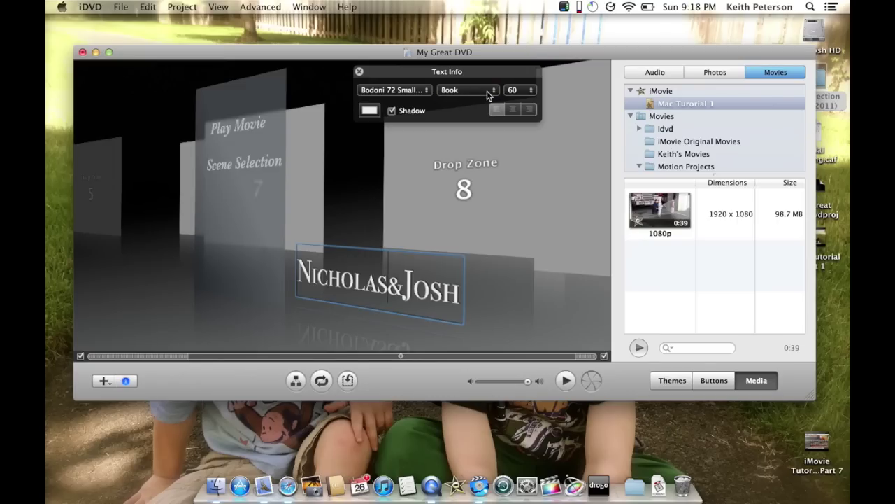
{"action": "left_click", "coordinate": [497, 96]}
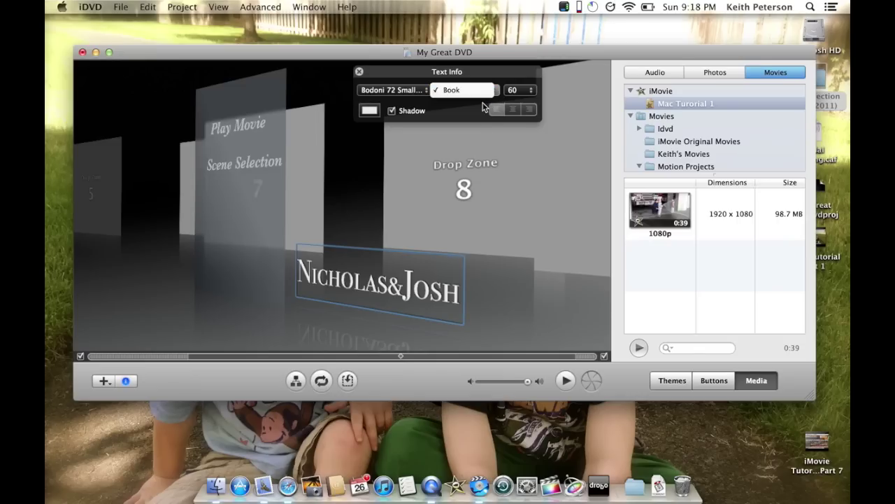
{"action": "left_click", "coordinate": [484, 98]}
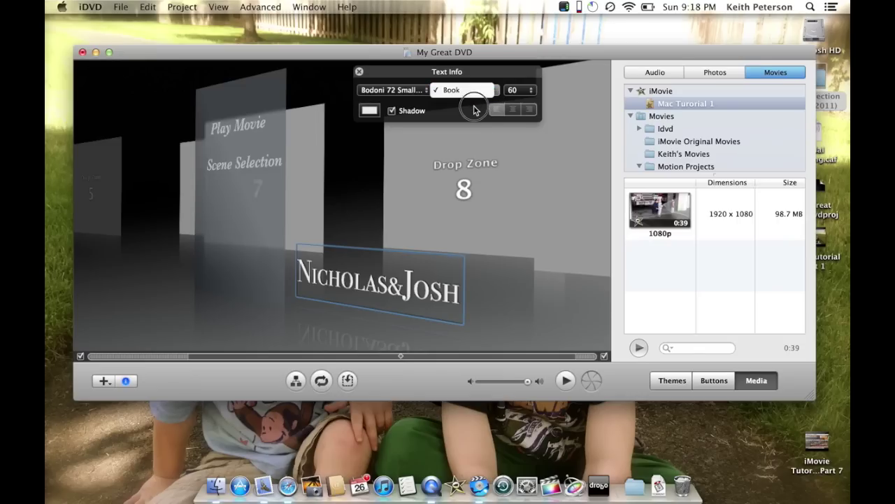
Set the title size to 72 after trying 96, and bring up colours for its text.
{"action": "left_click", "coordinate": [530, 90]}
{"action": "left_click", "coordinate": [520, 70]}
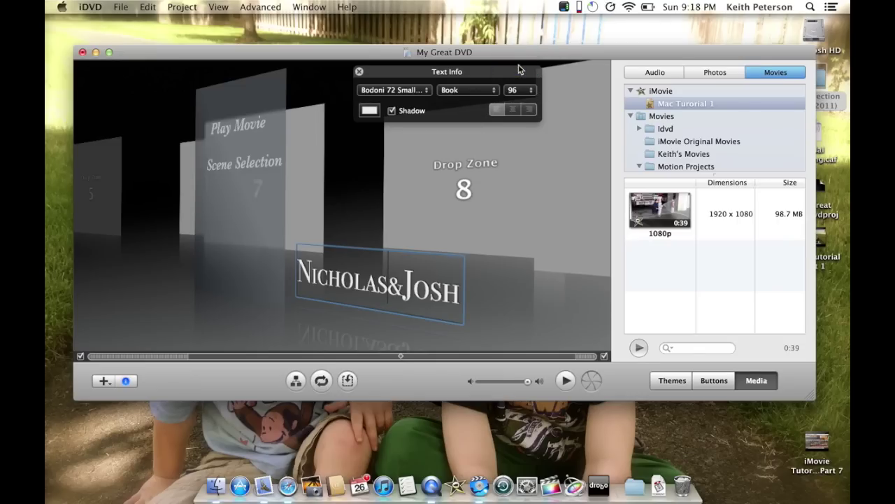
{"action": "left_click", "coordinate": [531, 94]}
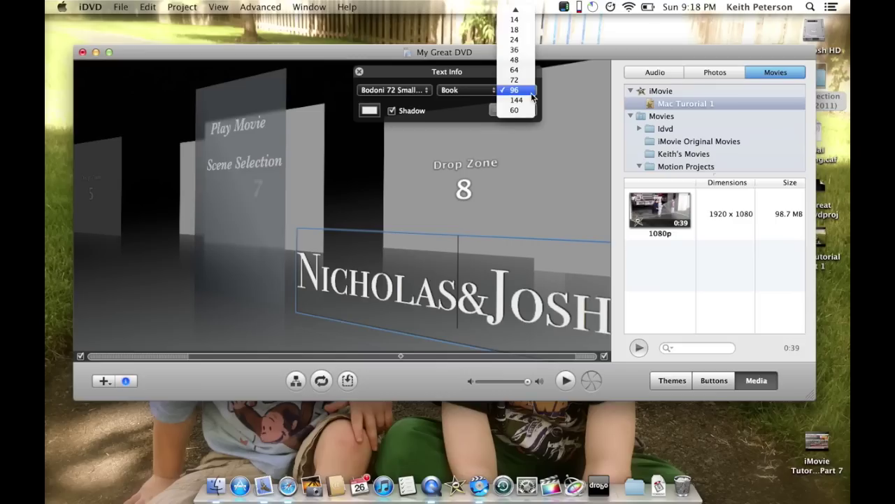
{"action": "left_click", "coordinate": [521, 80]}
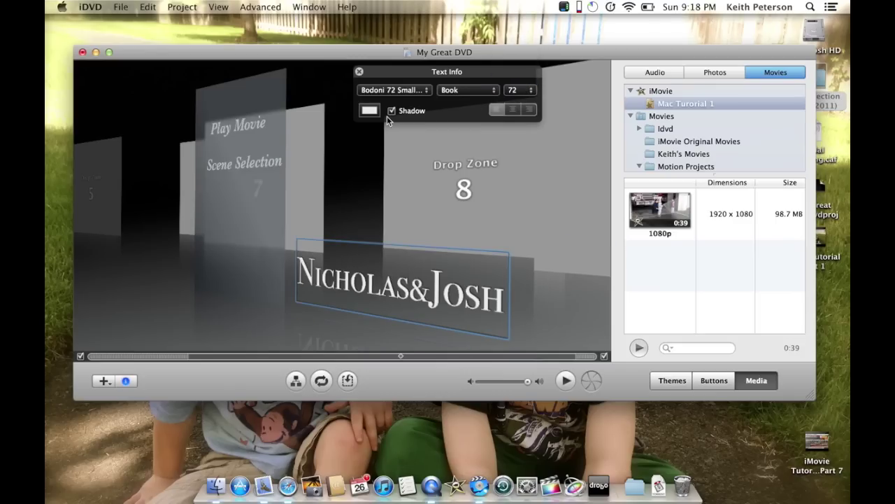
{"action": "left_click", "coordinate": [370, 110]}
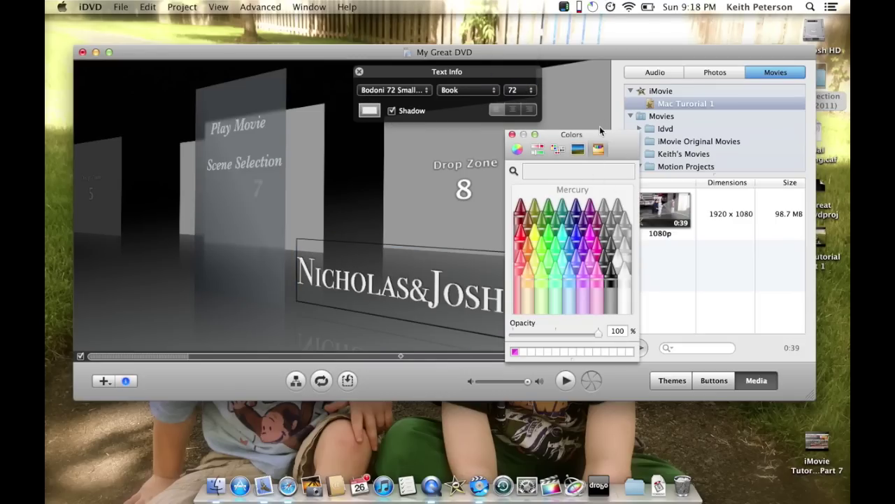
Try pale yellow, green and magenta on the title using the colour wheel and palettes.
{"action": "left_click_drag", "start_coordinate": [600, 131], "coordinate": [688, 99]}
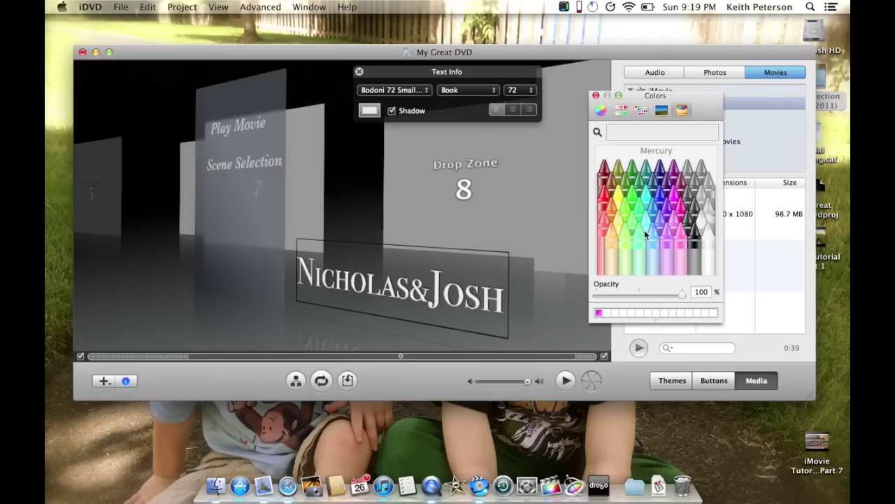
{"action": "left_click", "coordinate": [601, 110]}
{"action": "left_click_drag", "start_coordinate": [627, 204], "coordinate": [660, 195]}
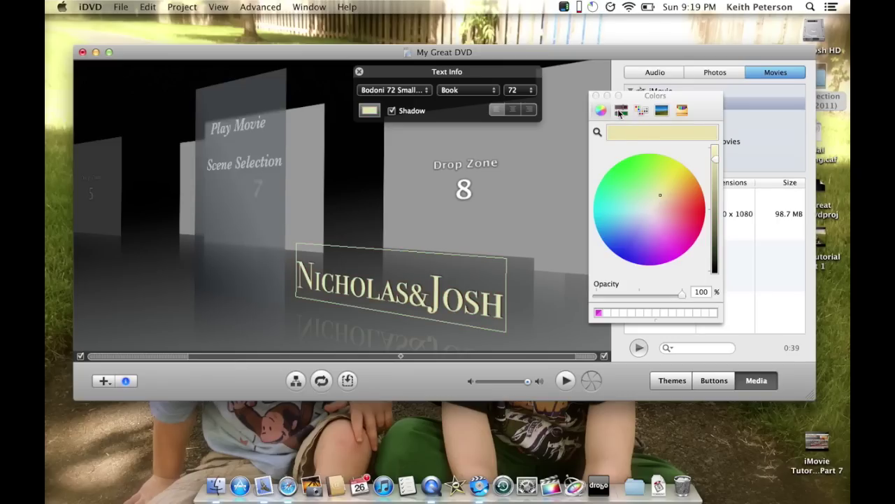
{"action": "left_click", "coordinate": [621, 111]}
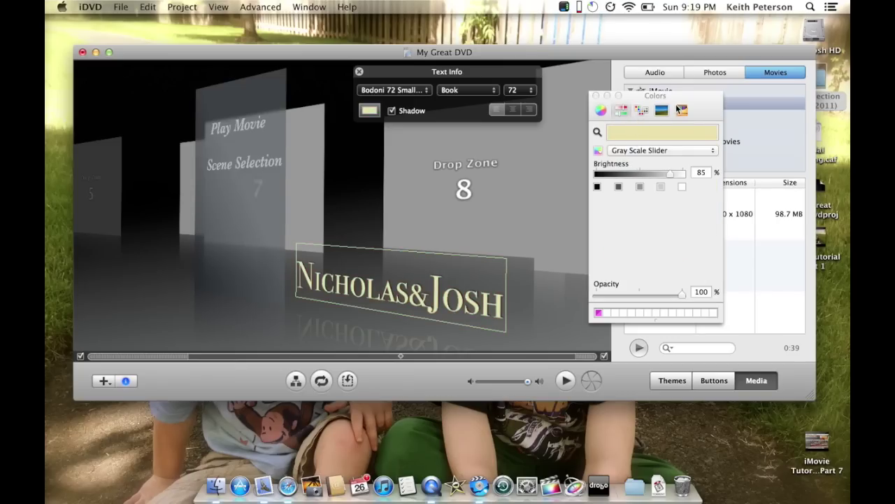
{"action": "left_click", "coordinate": [643, 113]}
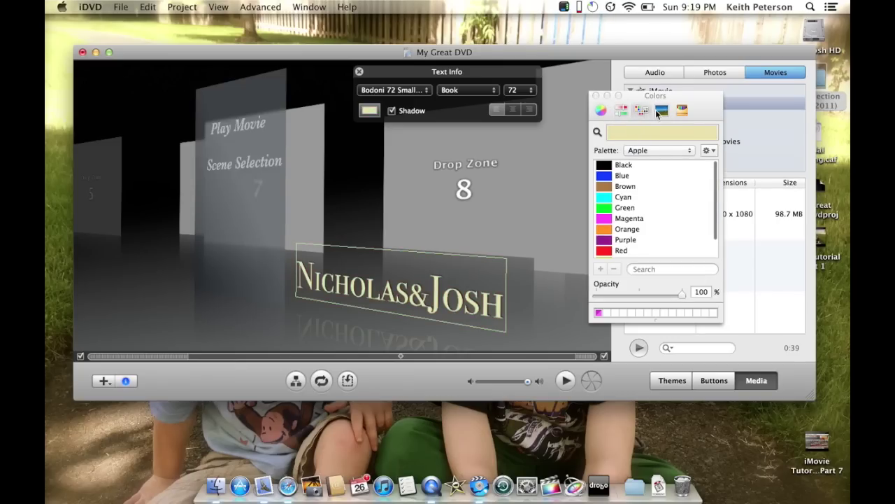
{"action": "left_click", "coordinate": [604, 212]}
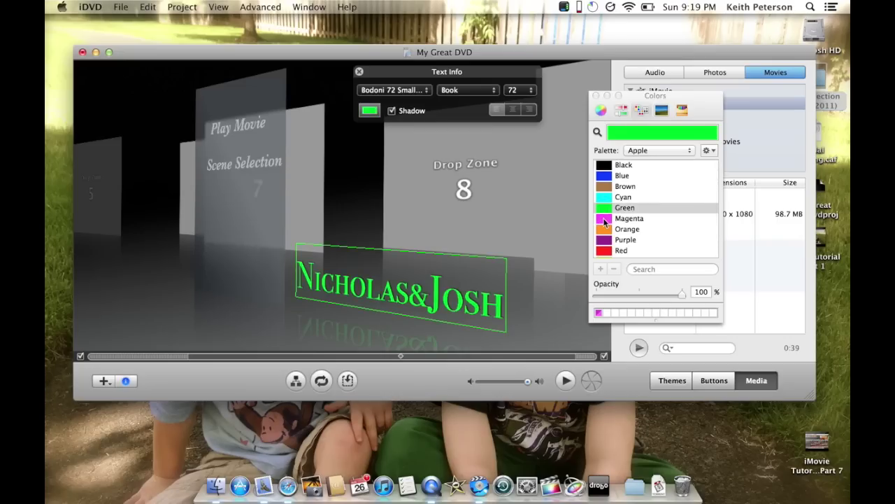
{"action": "left_click", "coordinate": [606, 220]}
Colour the title darker magenta CC00CC from the Web Safe Colors palette.
{"action": "left_click", "coordinate": [689, 152]}
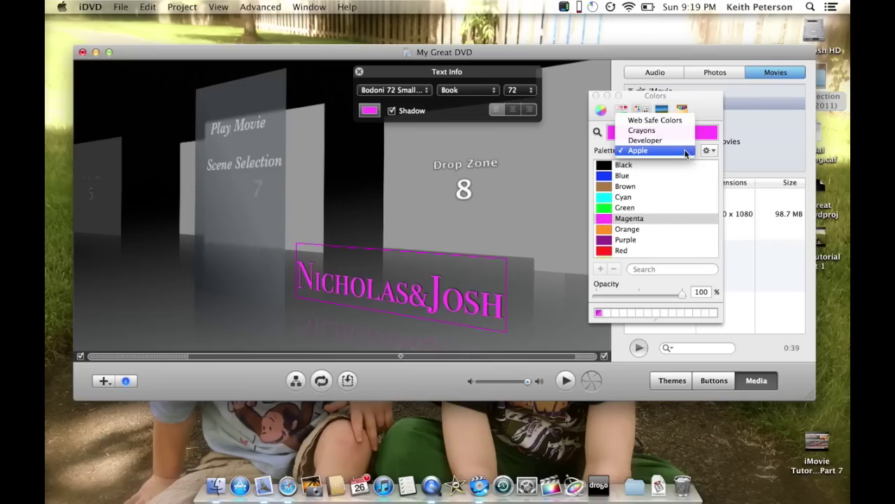
{"action": "left_click", "coordinate": [663, 120]}
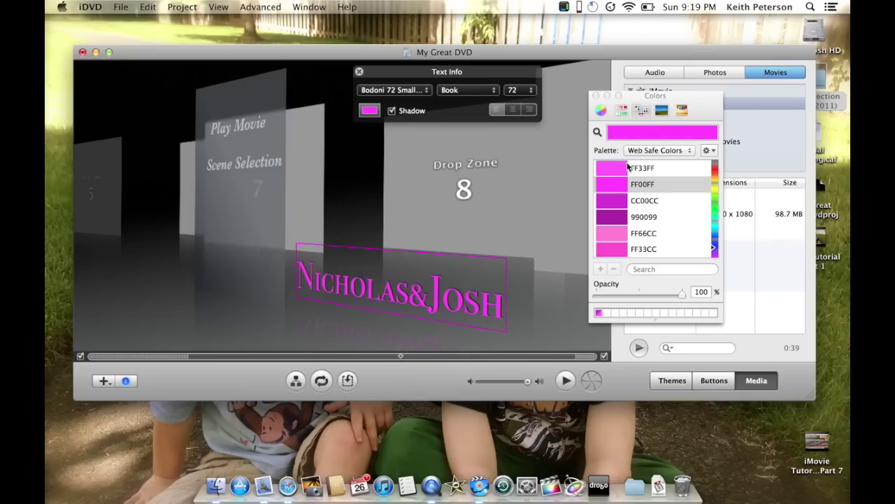
{"action": "left_click", "coordinate": [620, 201]}
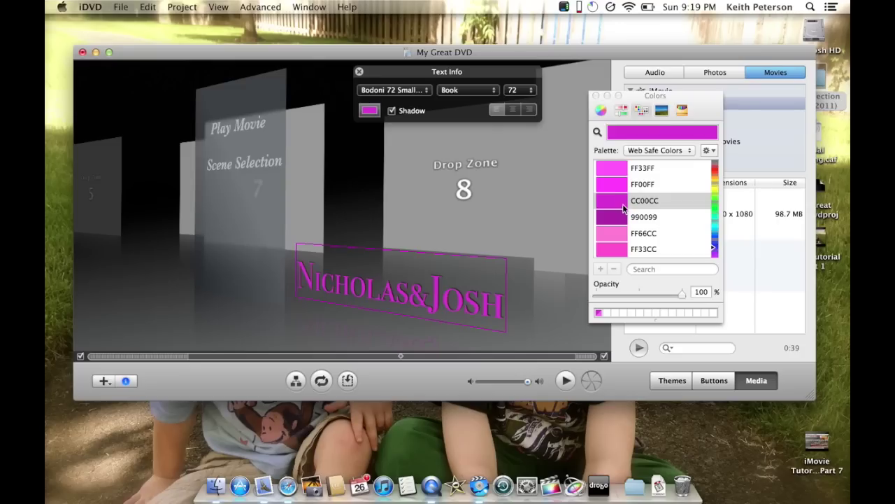
{"action": "left_click", "coordinate": [682, 109]}
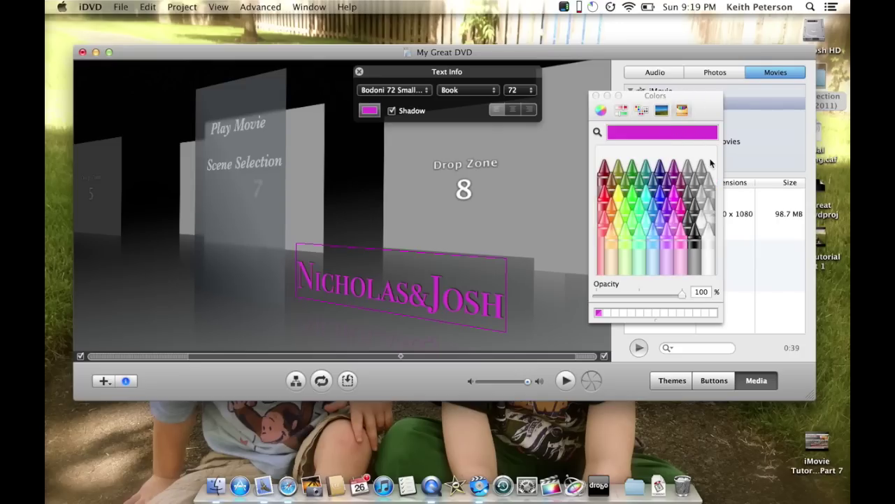
Turn the title Blueberry blue, make it partly transparent, and save it as a swatch.
{"action": "left_click", "coordinate": [661, 199]}
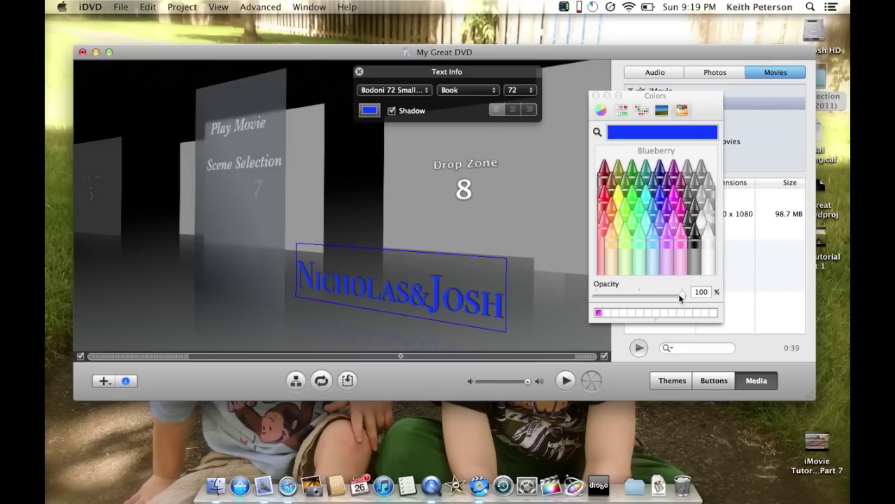
{"action": "left_click_drag", "start_coordinate": [683, 294], "coordinate": [655, 299]}
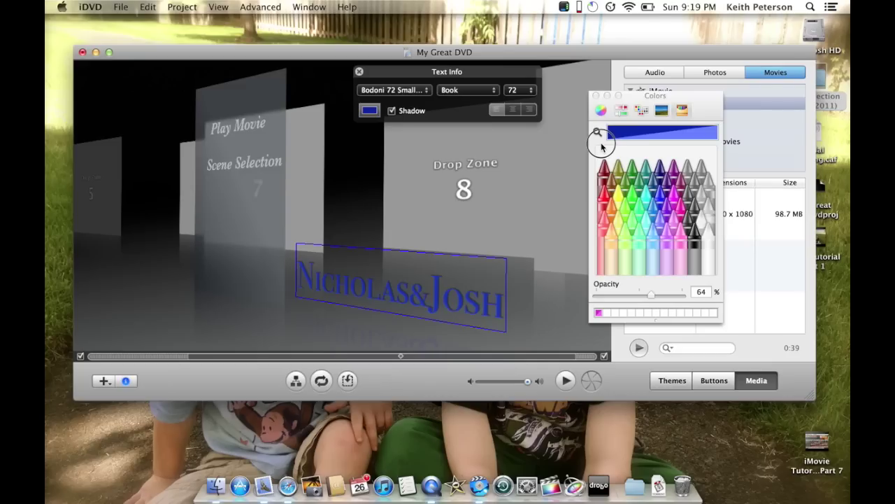
{"action": "left_click_drag", "start_coordinate": [625, 124], "coordinate": [607, 315]}
After trying Eggplant and saved swatches, make the title Magnesium grey at full opacity.
{"action": "left_click", "coordinate": [670, 187]}
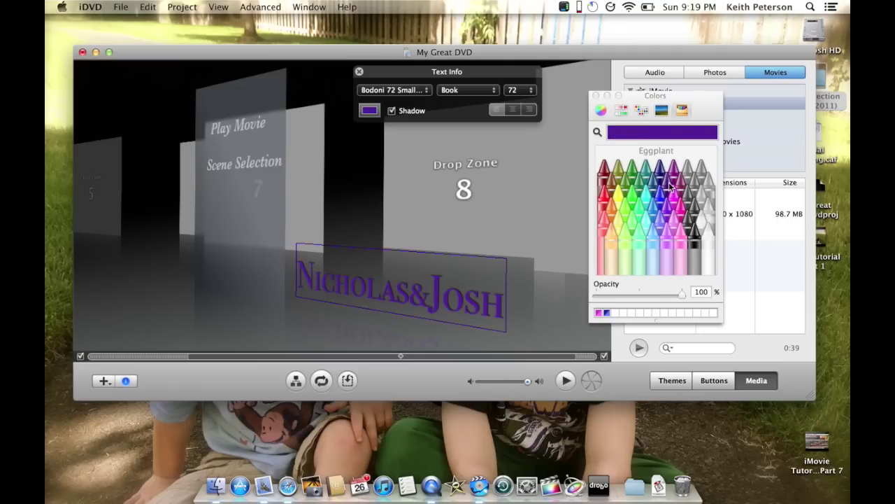
{"action": "left_click", "coordinate": [608, 313]}
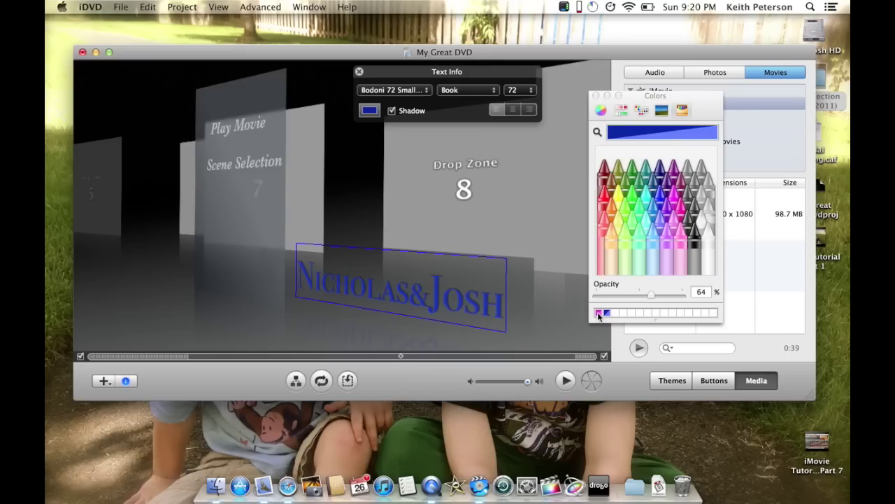
{"action": "left_click", "coordinate": [598, 313]}
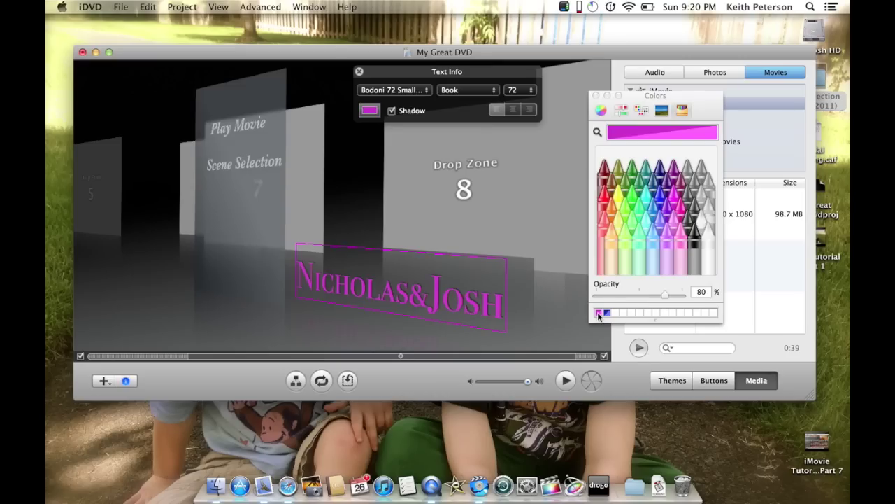
{"action": "left_click", "coordinate": [606, 314]}
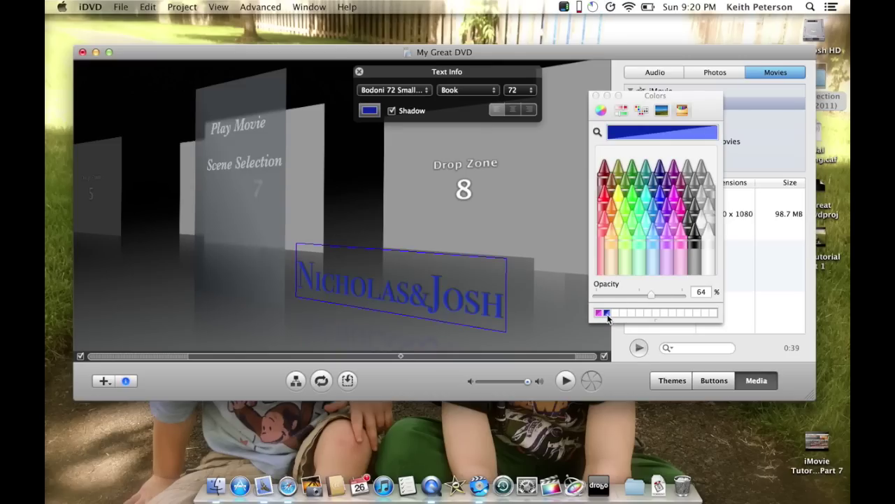
{"action": "left_click", "coordinate": [702, 199]}
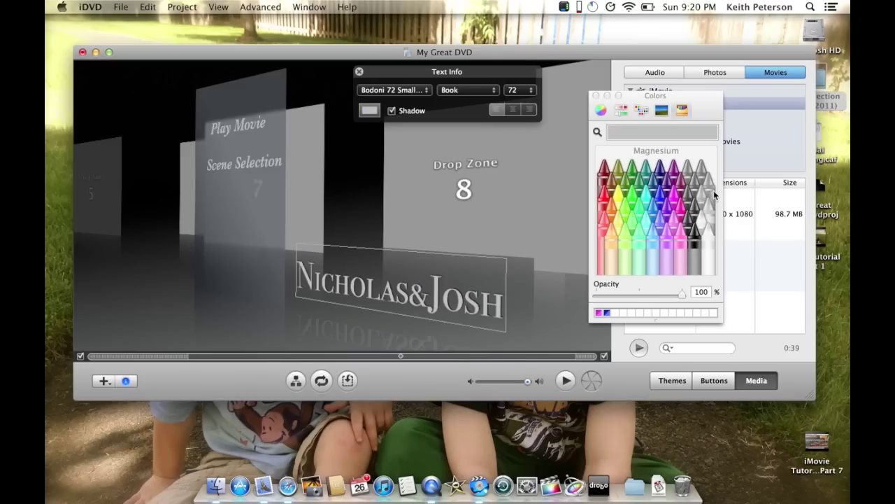
{"action": "left_click", "coordinate": [596, 96]}
{"action": "left_click", "coordinate": [230, 193]}
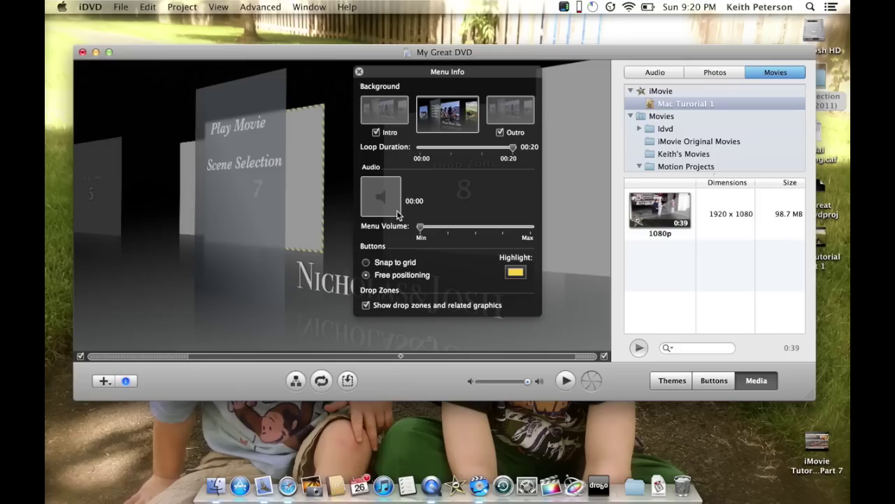
Toggle the menu intro off and back on, and try the loop duration and volume sliders.
{"action": "left_click", "coordinate": [376, 132]}
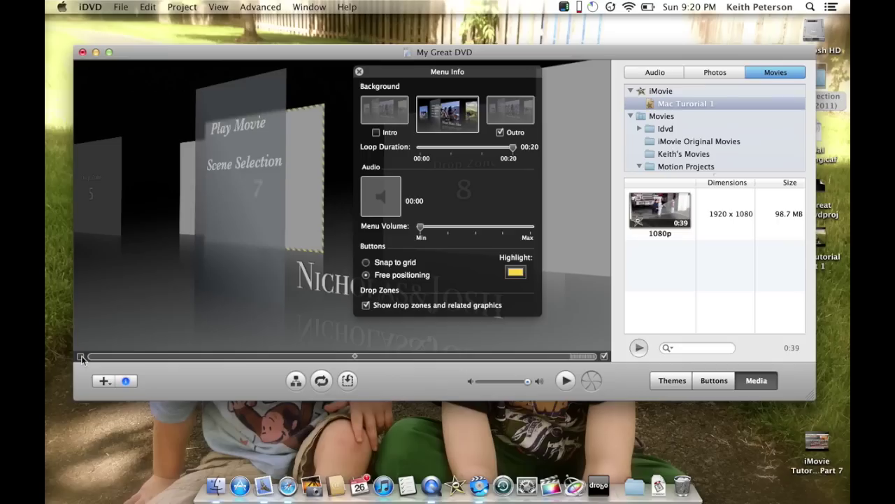
{"action": "left_click", "coordinate": [378, 132]}
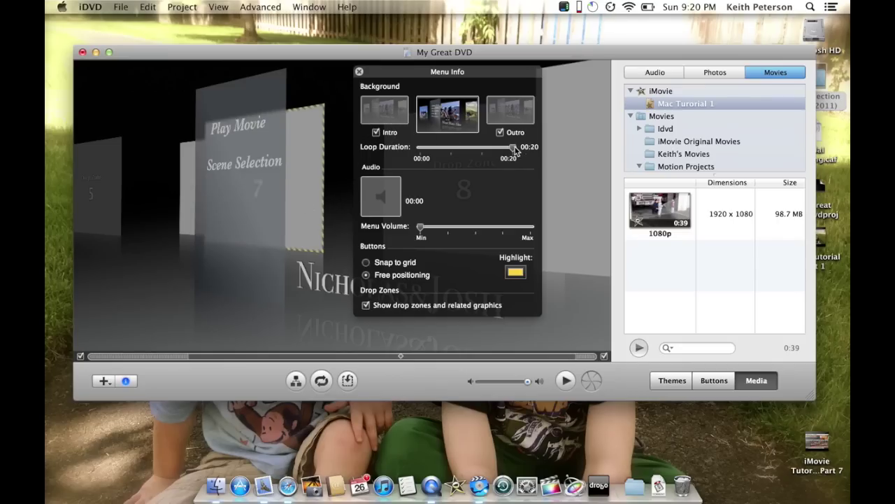
{"action": "mouse_move", "coordinate": [513, 150]}
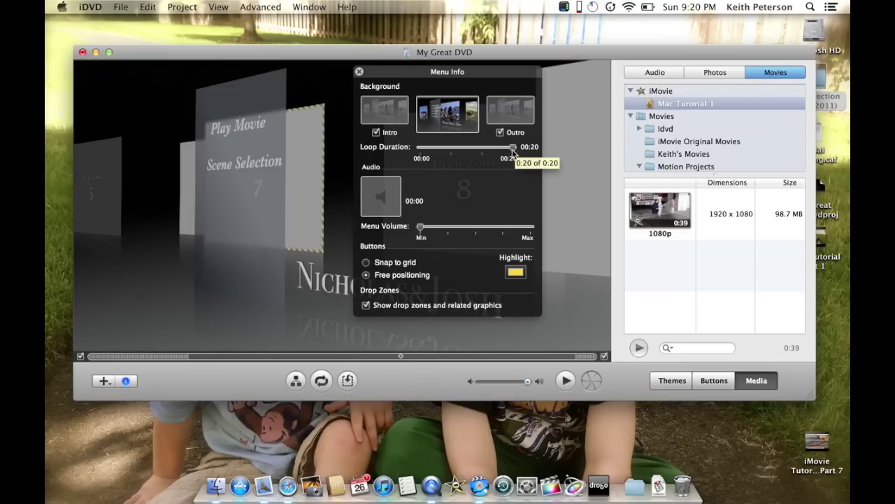
{"action": "left_click_drag", "start_coordinate": [513, 149], "coordinate": [540, 158]}
{"action": "left_click", "coordinate": [422, 228]}
{"action": "left_click_drag", "start_coordinate": [421, 228], "coordinate": [445, 225]}
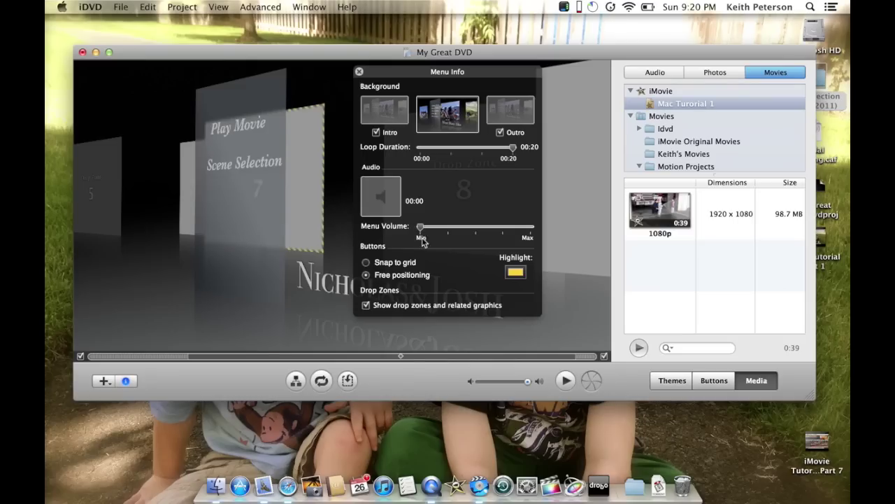
Switch buttons to Snap to grid and back to Free positioning, check the highlight colour, and close Menu Info.
{"action": "left_click", "coordinate": [365, 262]}
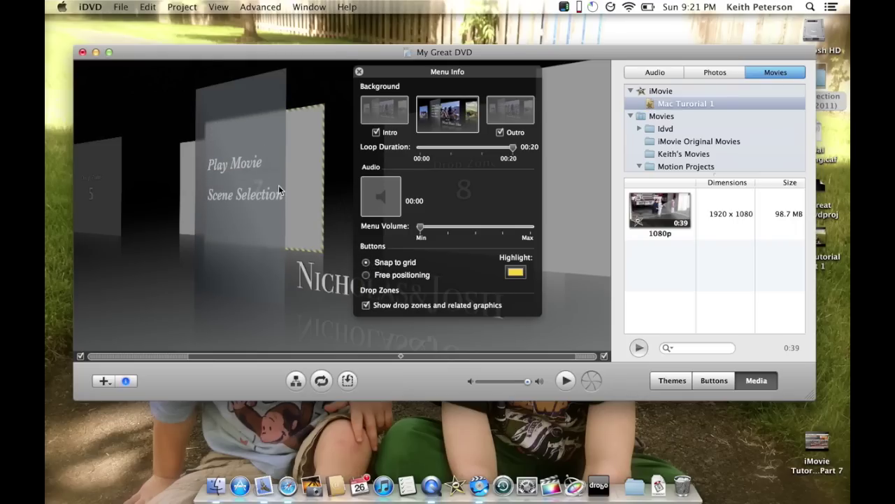
{"action": "left_click", "coordinate": [366, 274]}
{"action": "left_click", "coordinate": [518, 275]}
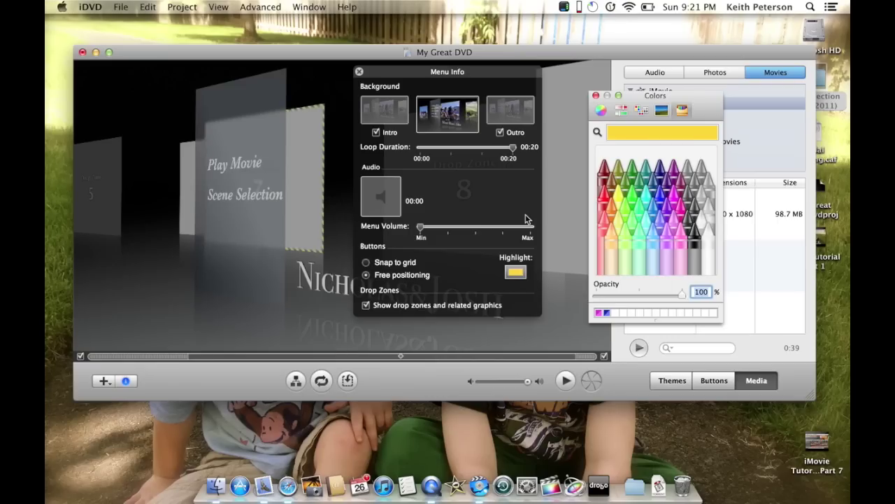
{"action": "left_click", "coordinate": [595, 96]}
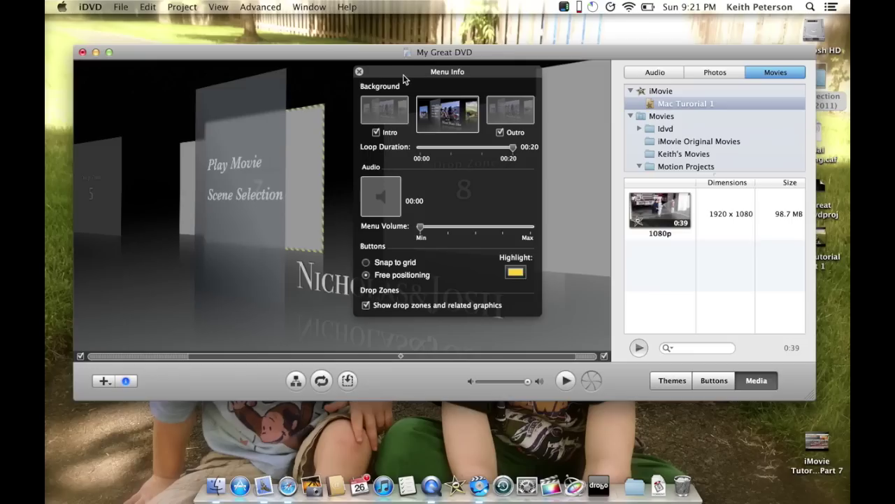
{"action": "left_click", "coordinate": [360, 72]}
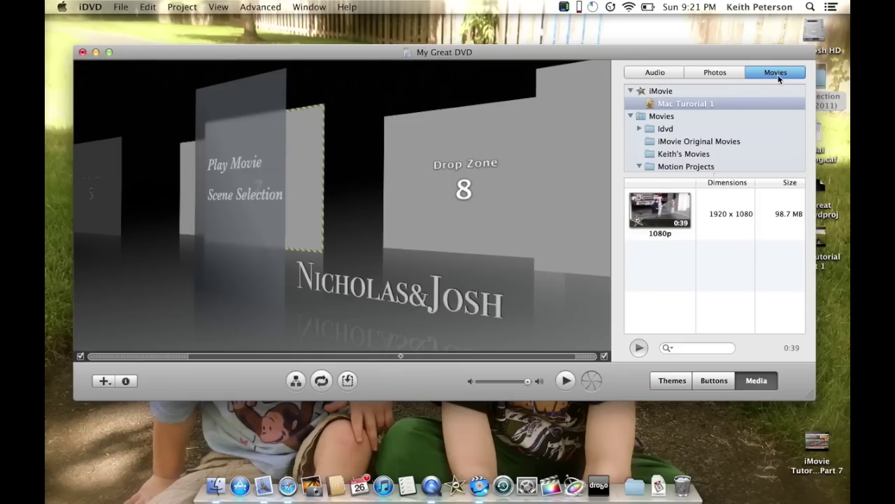
Show the Audio media browser and scroll through its song list.
{"action": "left_click", "coordinate": [665, 70]}
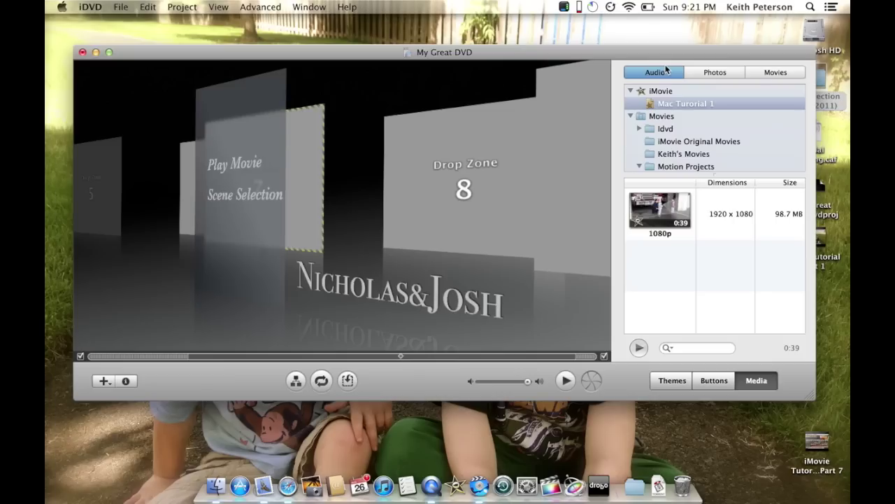
{"action": "left_click", "coordinate": [665, 72]}
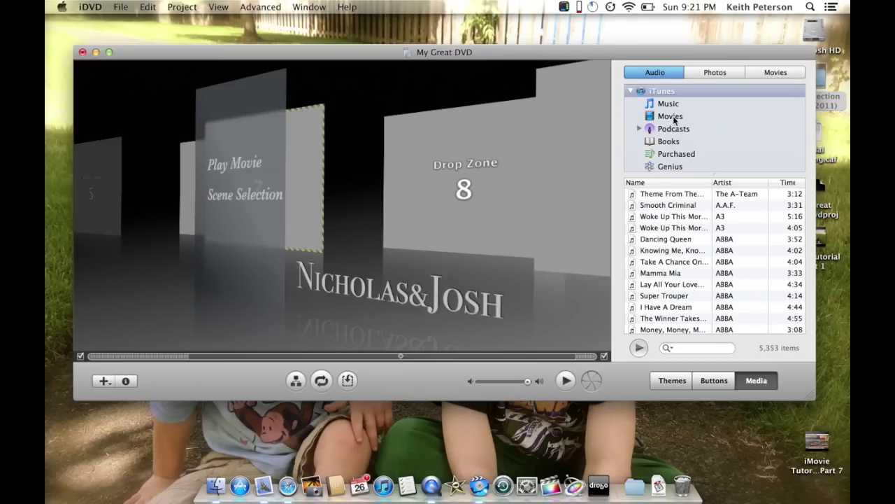
{"action": "scroll", "coordinate": [674, 120], "scroll_direction": "down", "scroll_amount": 2}
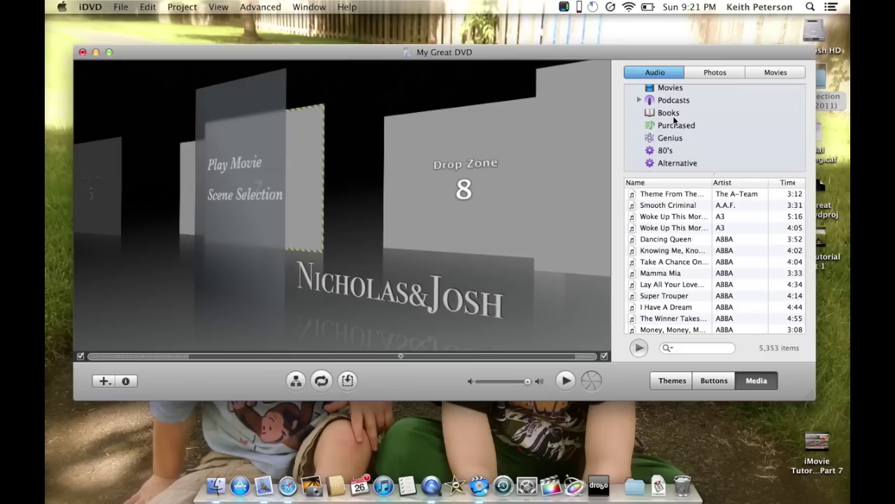
{"action": "scroll", "coordinate": [674, 121], "scroll_direction": "down", "scroll_amount": 4}
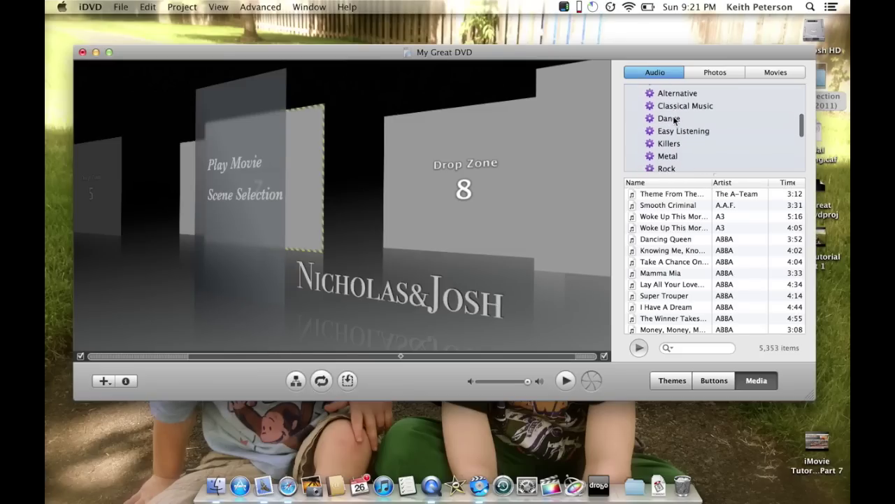
{"action": "scroll", "coordinate": [675, 120], "scroll_direction": "up", "scroll_amount": 6}
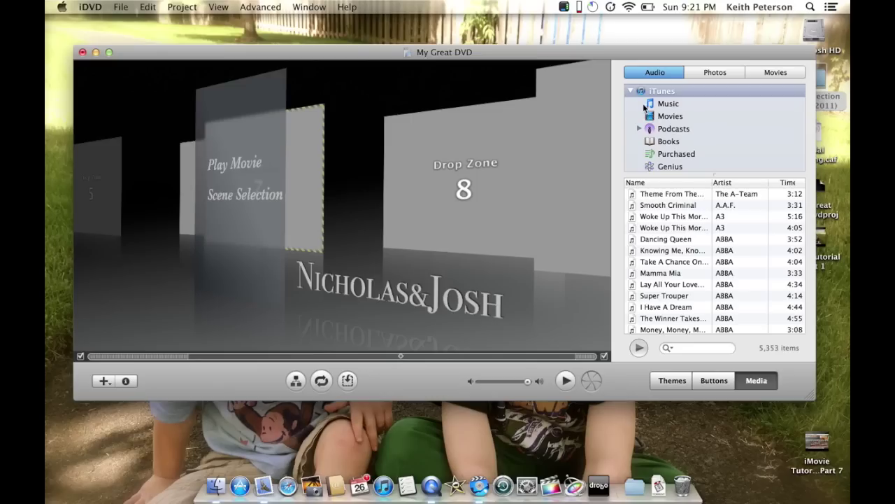
{"action": "scroll", "coordinate": [652, 130], "scroll_direction": "down", "scroll_amount": 3}
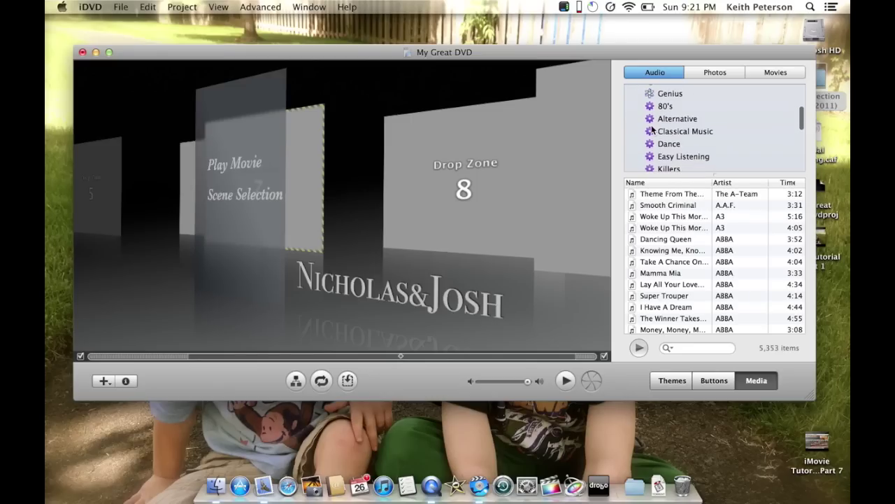
{"action": "scroll", "coordinate": [652, 130], "scroll_direction": "down", "scroll_amount": 1}
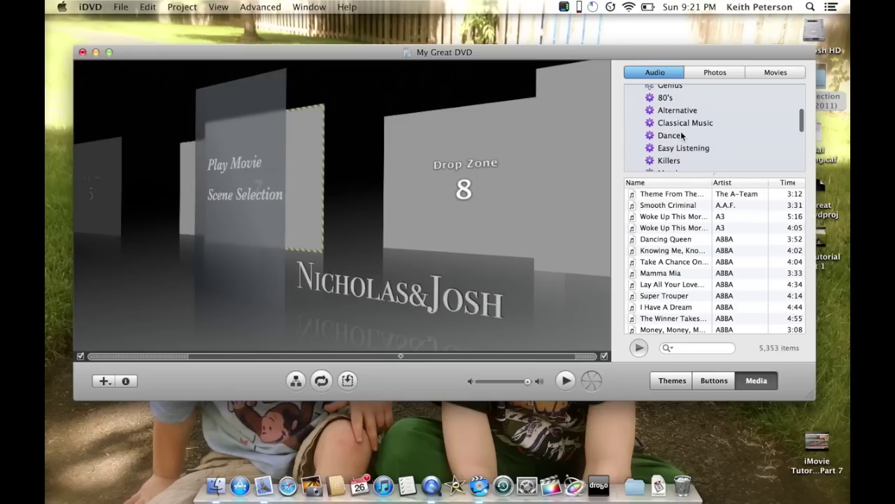
{"action": "scroll", "coordinate": [682, 135], "scroll_direction": "up", "scroll_amount": 4}
{"action": "scroll", "coordinate": [682, 137], "scroll_direction": "down", "scroll_amount": 1}
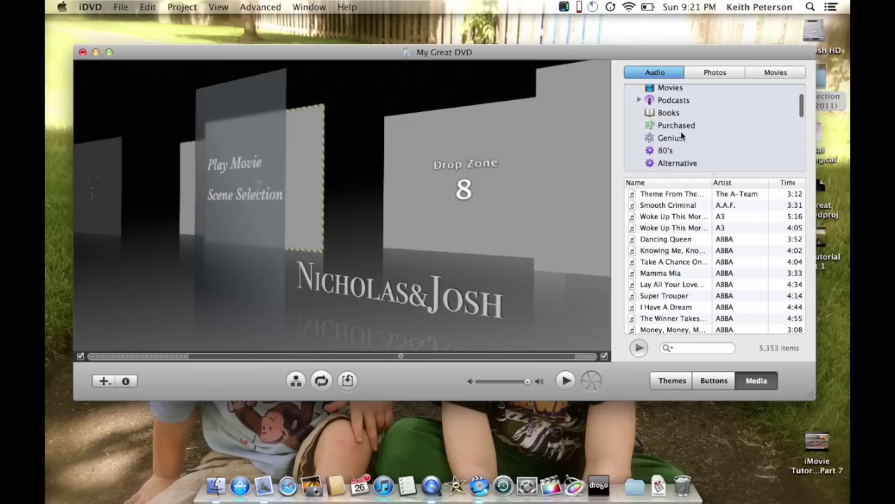
{"action": "scroll", "coordinate": [668, 133], "scroll_direction": "up", "scroll_amount": 2}
Show the whole Music library, then list and browse the songs in the Rock playlist.
{"action": "left_click", "coordinate": [661, 104]}
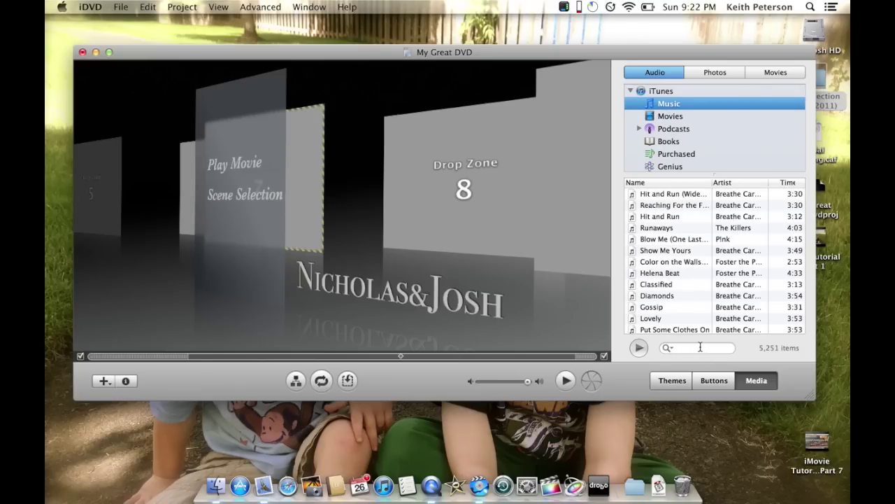
{"action": "scroll", "coordinate": [669, 154], "scroll_direction": "down", "scroll_amount": 10}
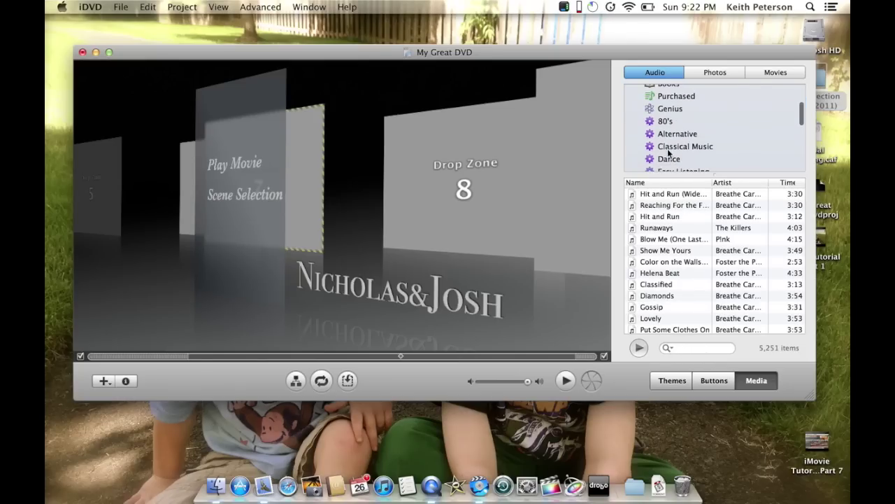
{"action": "scroll", "coordinate": [669, 150], "scroll_direction": "down", "scroll_amount": 3}
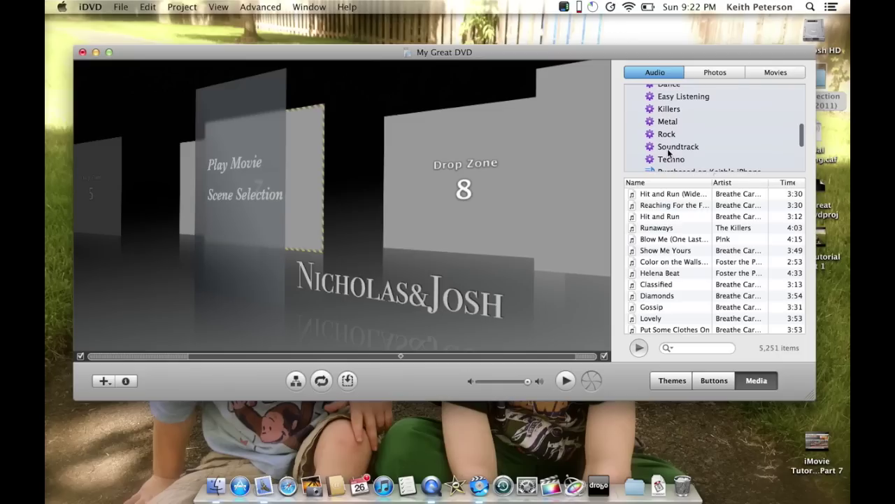
{"action": "left_click", "coordinate": [668, 130]}
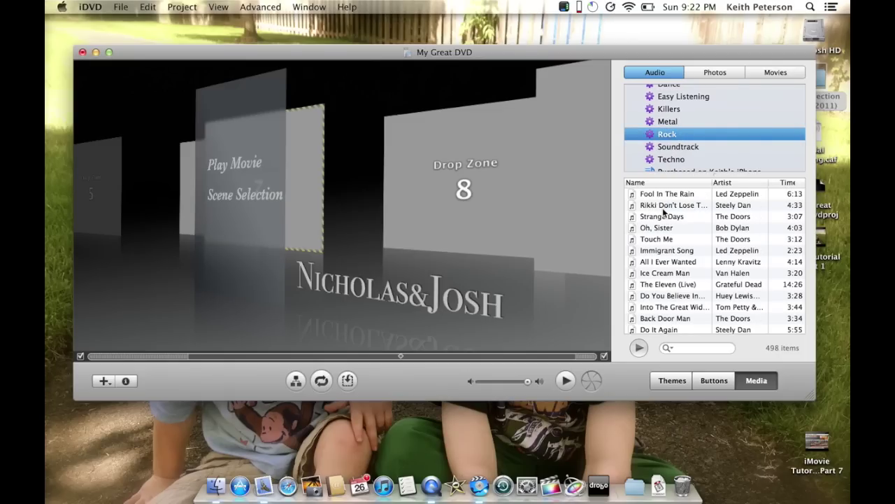
{"action": "scroll", "coordinate": [660, 300], "scroll_direction": "down", "scroll_amount": 10}
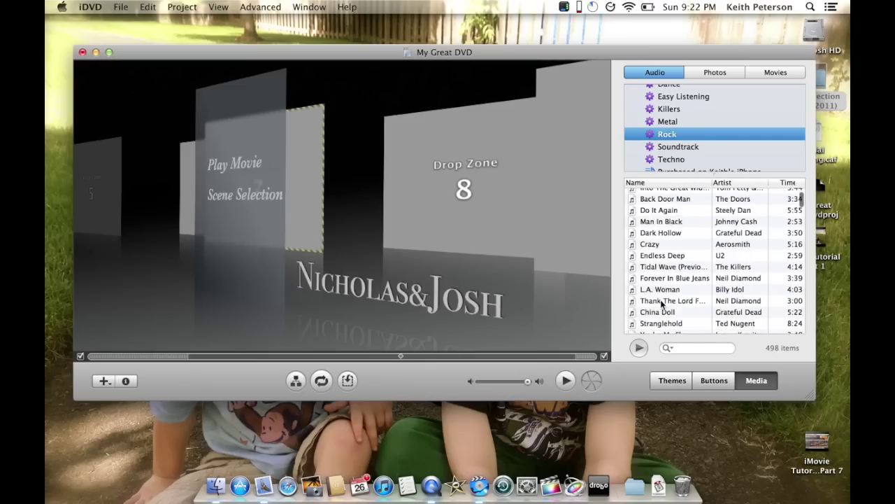
{"action": "scroll", "coordinate": [661, 299], "scroll_direction": "down", "scroll_amount": 3}
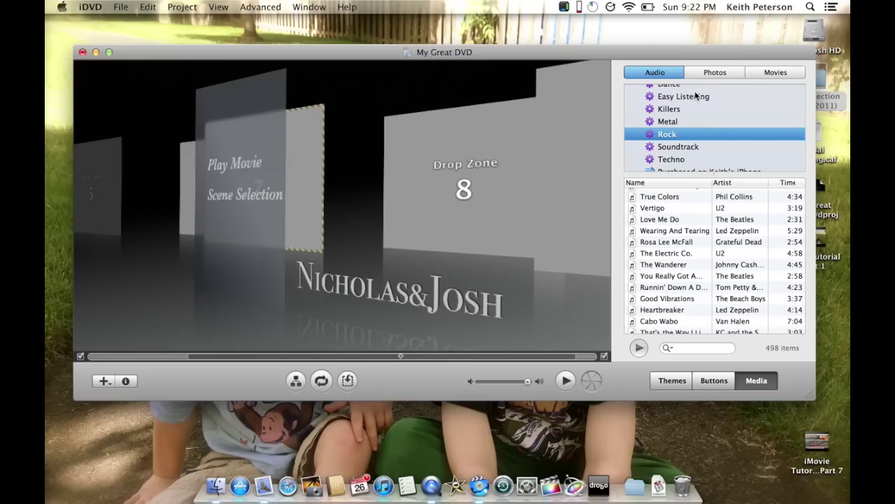
{"action": "scroll", "coordinate": [703, 136], "scroll_direction": "up", "scroll_amount": 5}
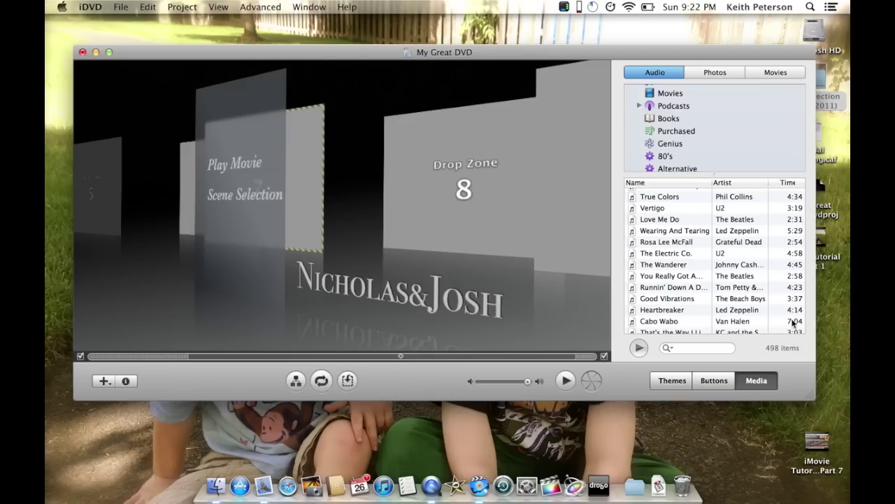
{"action": "left_click_drag", "start_coordinate": [703, 49], "coordinate": [626, 25]}
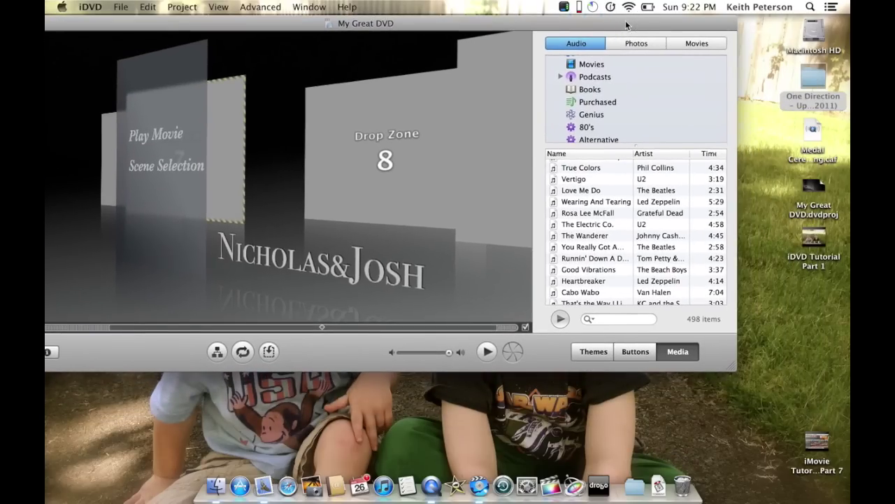
Switch to iMovie, postpone the thumbnails prompt, and open Music and Sound Effects.
{"action": "left_click", "coordinate": [812, 135]}
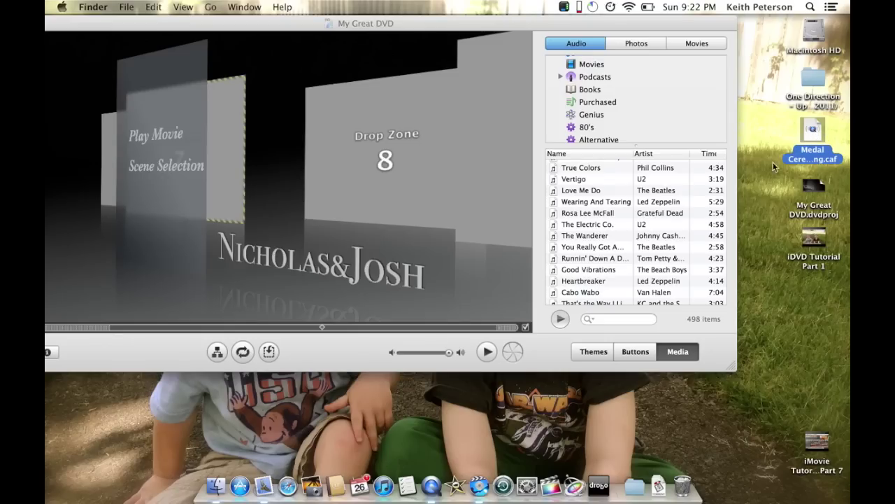
{"action": "left_click", "coordinate": [456, 486]}
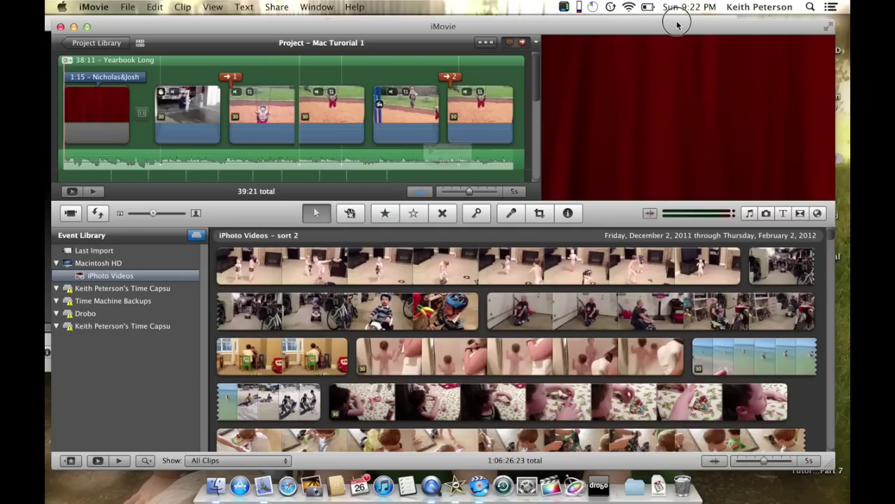
{"action": "left_click_drag", "start_coordinate": [676, 21], "coordinate": [564, 20]}
{"action": "left_click", "coordinate": [481, 184]}
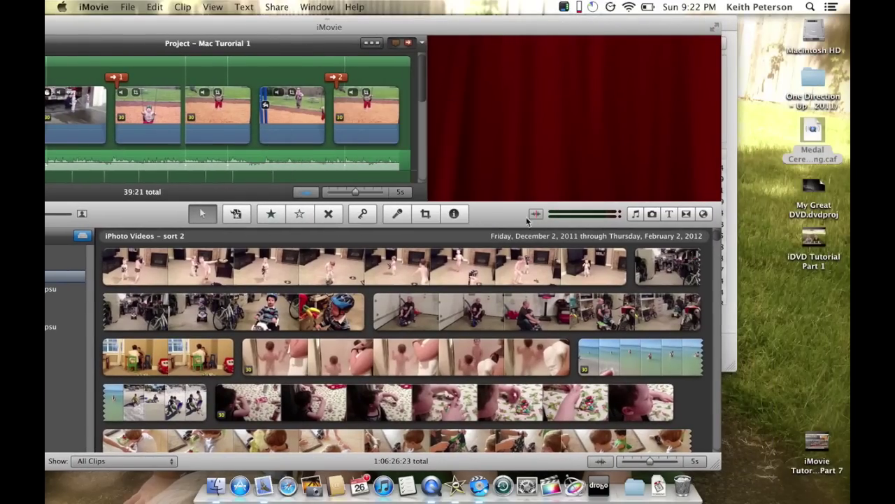
{"action": "left_click", "coordinate": [635, 214]}
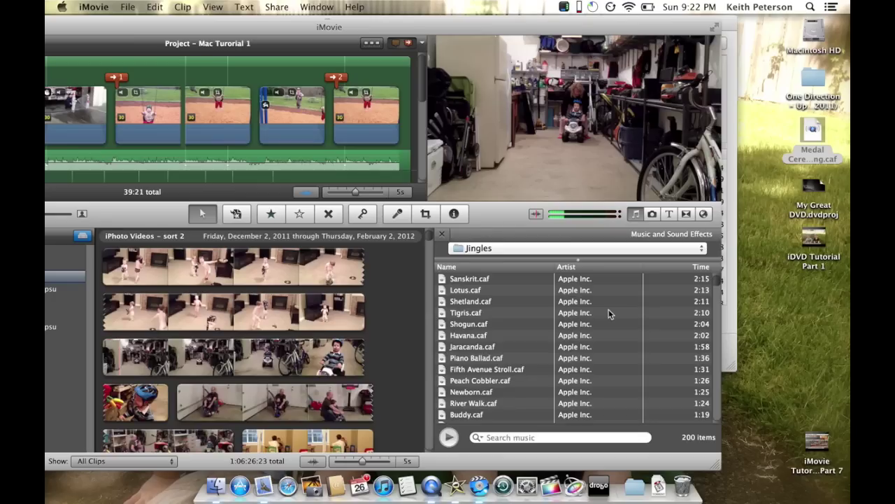
Copy Havana.caf from the Jingles folder to the desktop and close iMovie.
{"action": "left_click", "coordinate": [698, 249]}
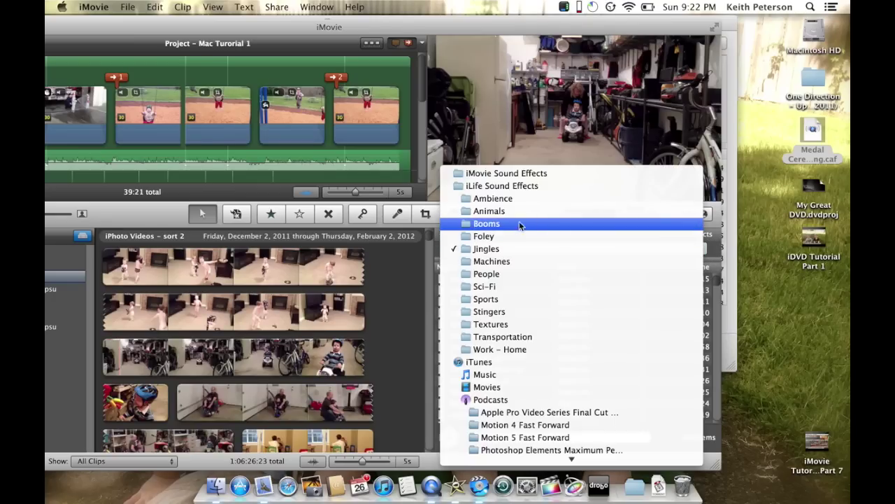
{"action": "left_click", "coordinate": [493, 249]}
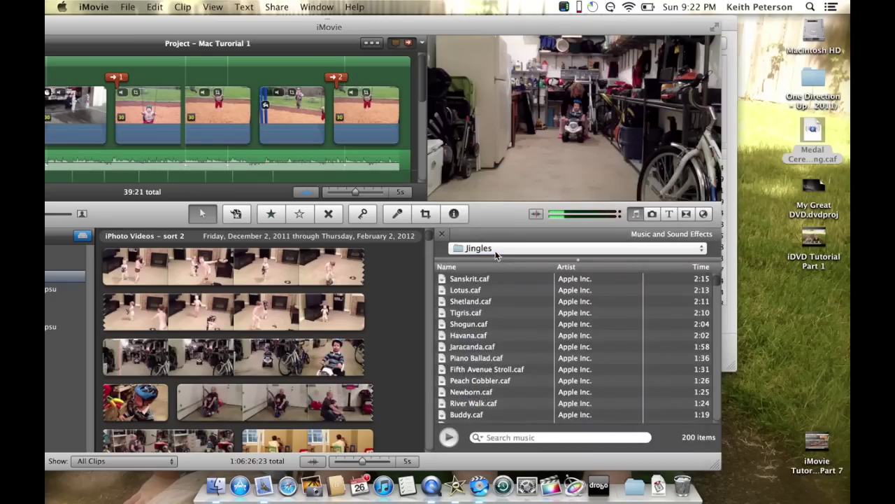
{"action": "left_click", "coordinate": [466, 336]}
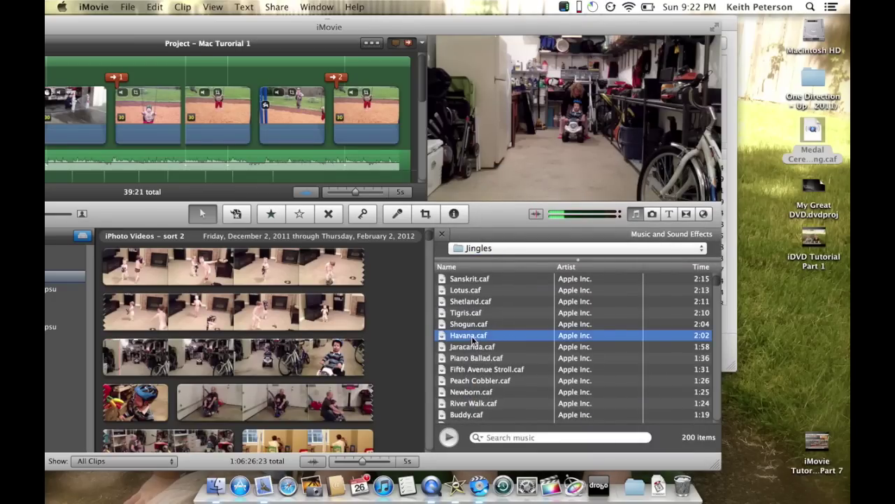
{"action": "left_click_drag", "start_coordinate": [473, 339], "coordinate": [794, 318]}
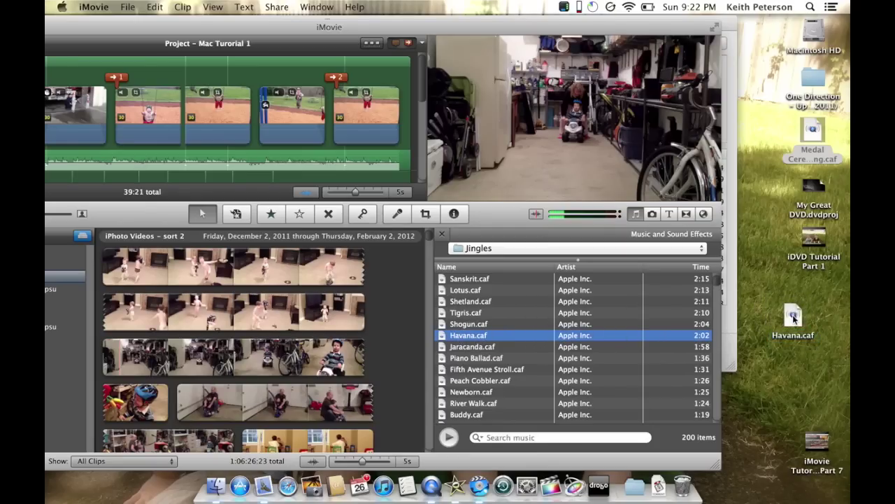
{"action": "left_click_drag", "start_coordinate": [537, 21], "coordinate": [636, 9]}
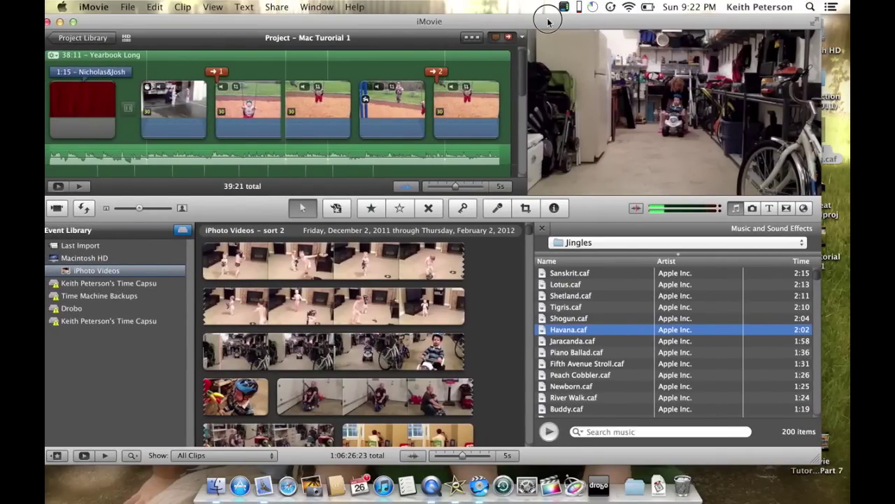
{"action": "left_click_drag", "start_coordinate": [548, 19], "coordinate": [593, 21]}
{"action": "left_click", "coordinate": [91, 24]}
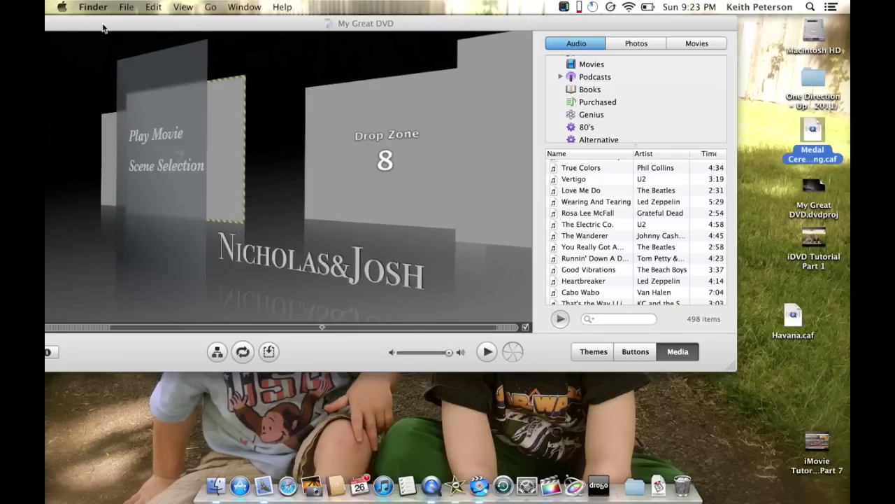
Select Havana.caf on the desktop and Quick Look it, confirming its 2:02 length.
{"action": "left_click_drag", "start_coordinate": [792, 314], "coordinate": [372, 257]}
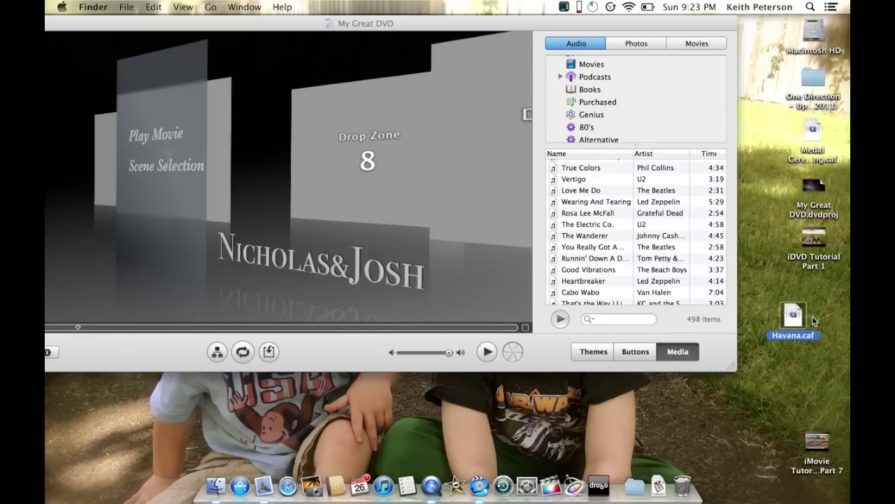
{"action": "key", "text": "space"}
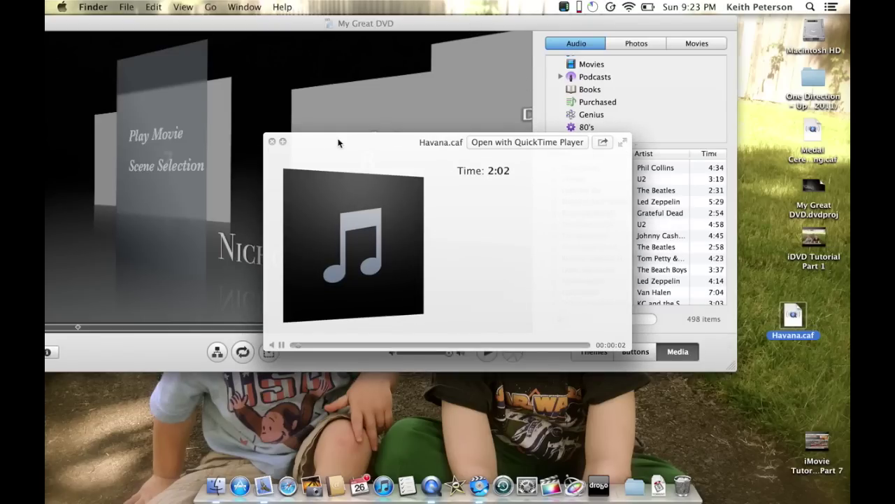
{"action": "left_click", "coordinate": [272, 142]}
{"action": "left_click_drag", "start_coordinate": [319, 24], "coordinate": [379, 39]}
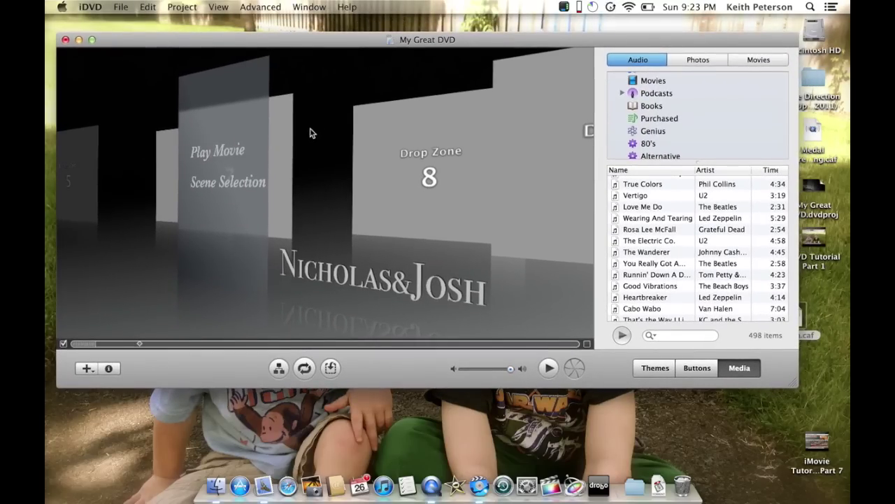
Start the menu's motion playback and drag the playhead back to the beginning.
{"action": "left_click", "coordinate": [304, 368]}
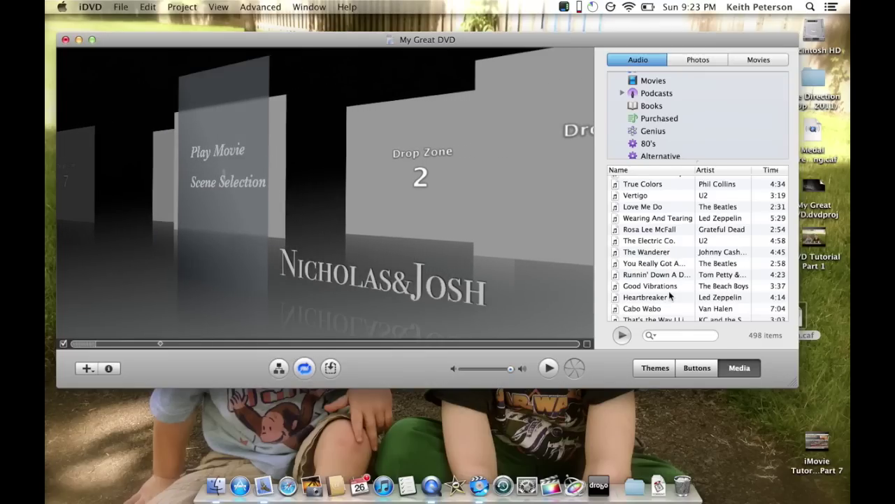
{"action": "left_click_drag", "start_coordinate": [813, 131], "coordinate": [370, 286]}
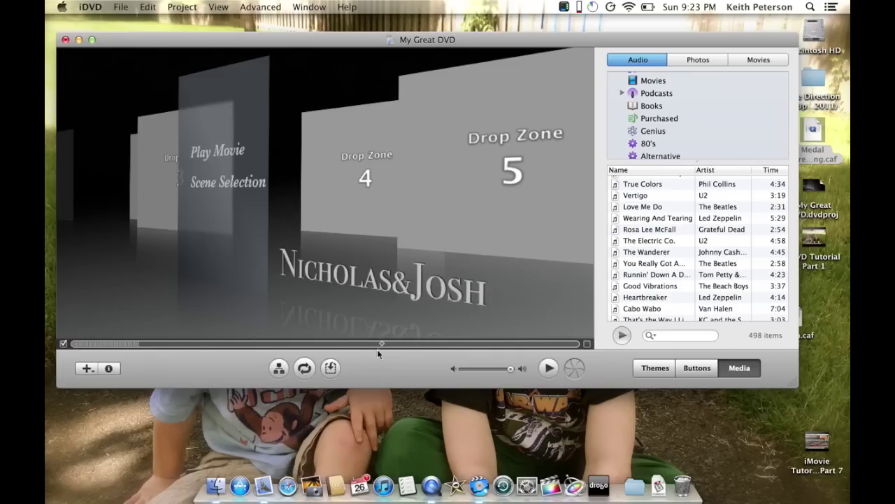
{"action": "left_click_drag", "start_coordinate": [381, 343], "coordinate": [47, 353]}
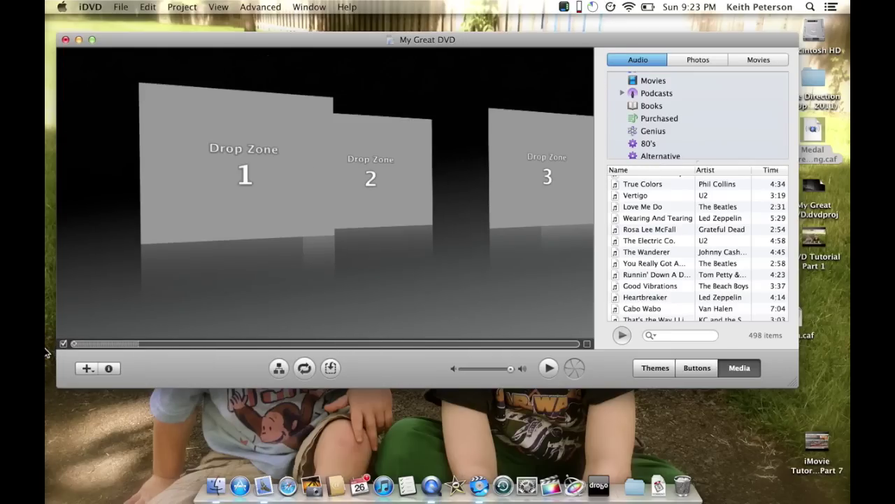